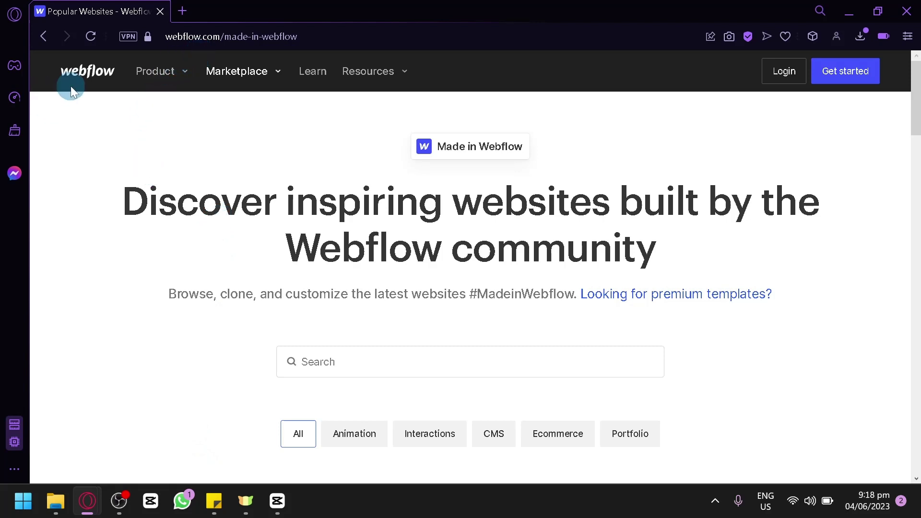
Step: Sign in to Webflow with the linked Google account to reach the My Workspace dashboard
{"action": "left_click", "coordinate": [859, 70]}
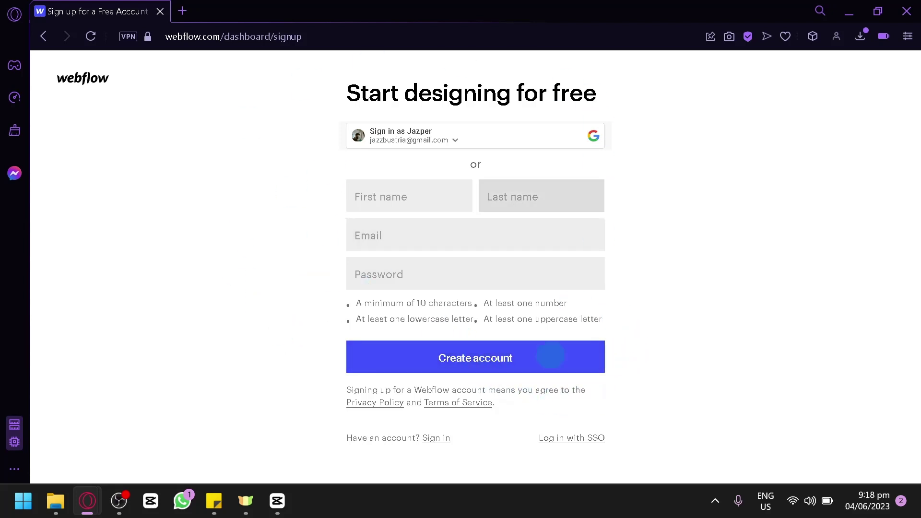
{"action": "left_click", "coordinate": [401, 133]}
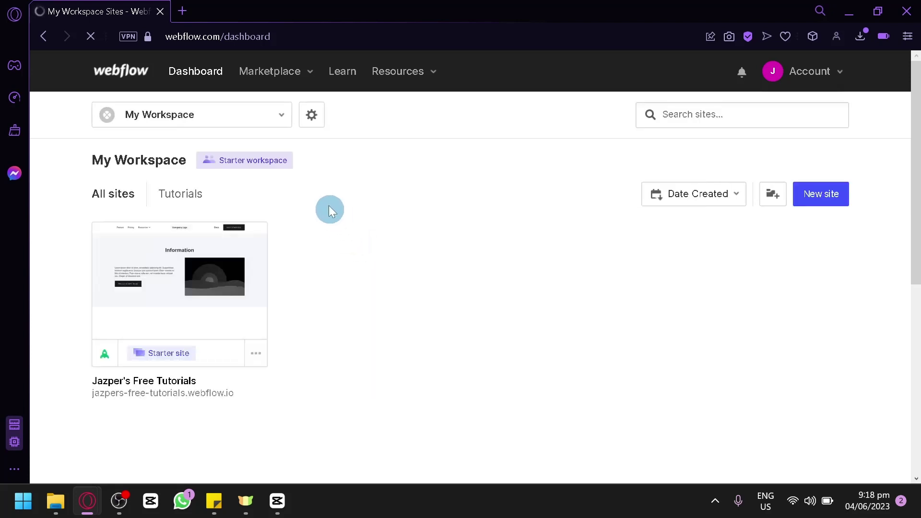
{"action": "mouse_move", "coordinate": [219, 304]}
{"action": "mouse_move", "coordinate": [200, 314]}
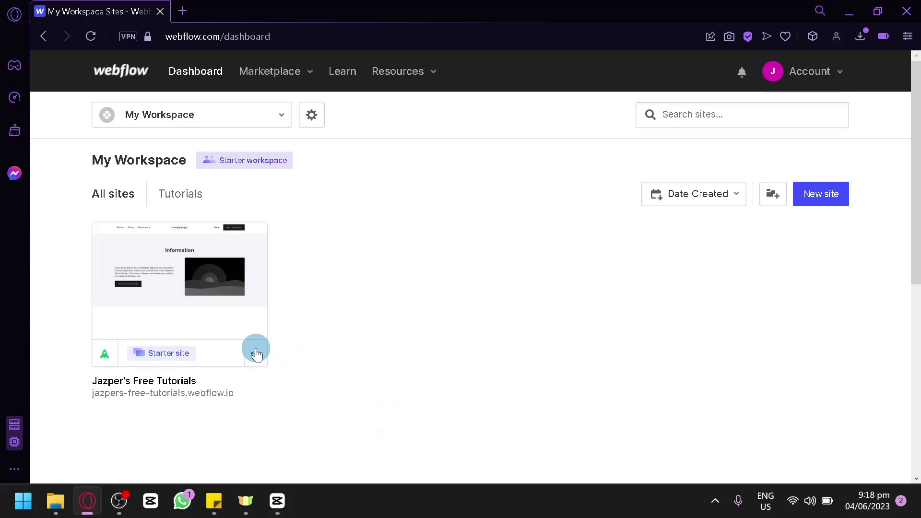
{"action": "mouse_move", "coordinate": [164, 298]}
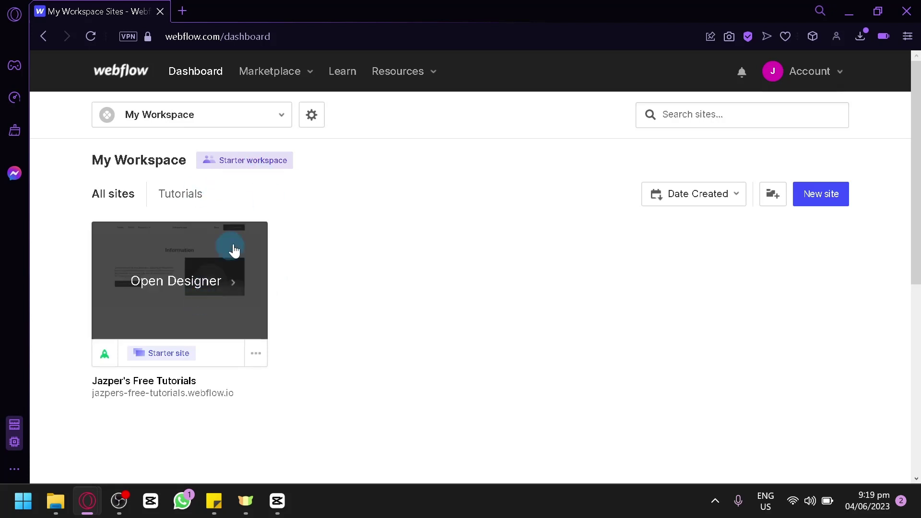
{"action": "left_click", "coordinate": [257, 355]}
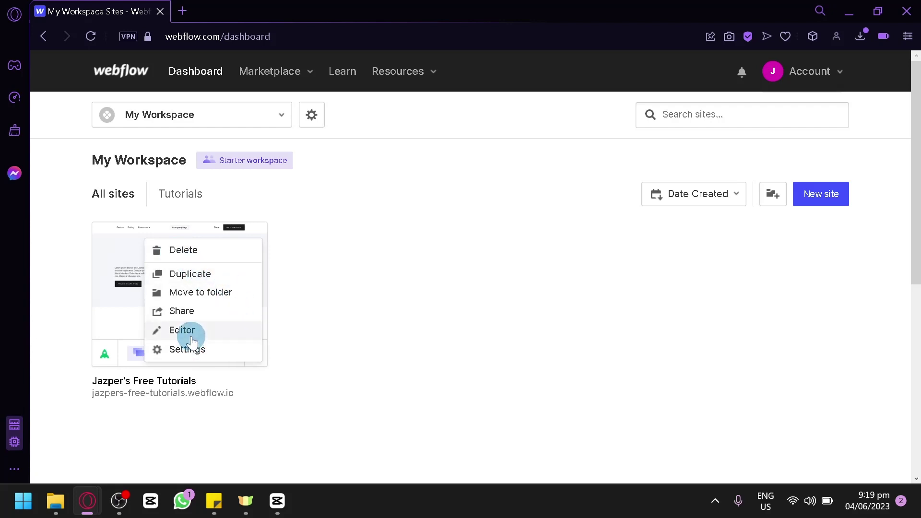
{"action": "left_click", "coordinate": [368, 323]}
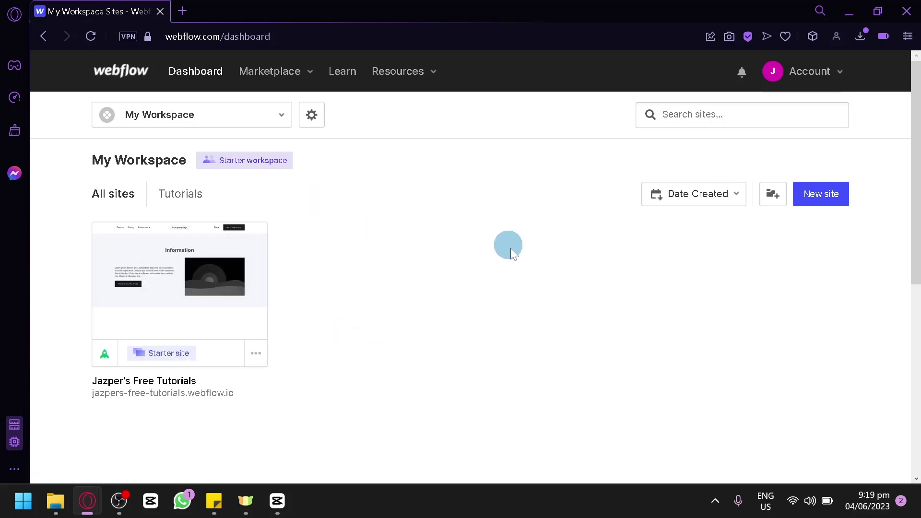
Step: Start a new site and scroll through the starter, free, ecommerce and agency template sections
{"action": "left_click", "coordinate": [822, 197]}
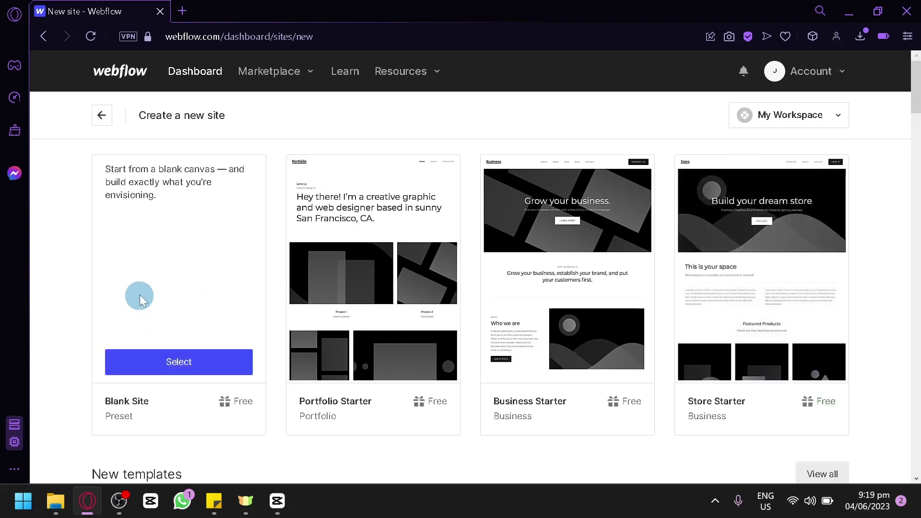
{"action": "scroll", "coordinate": [891, 218], "scroll_direction": "down", "scroll_amount": 20}
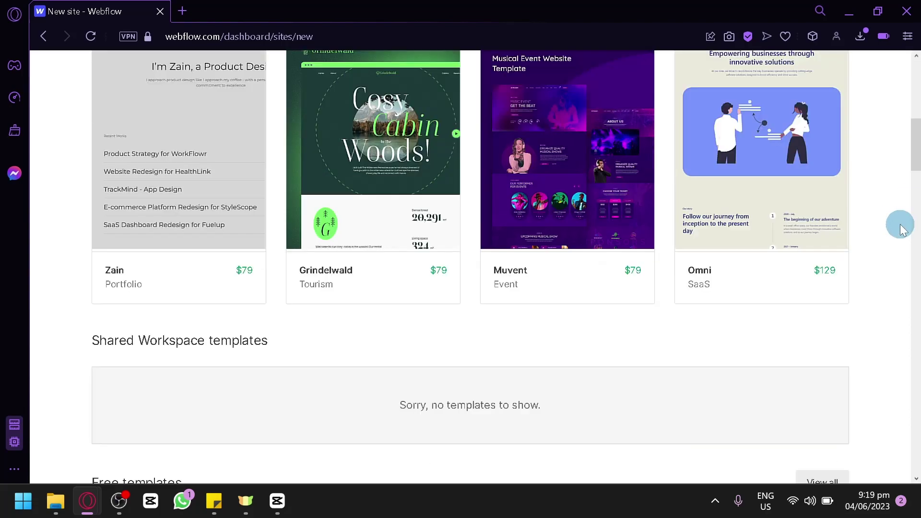
{"action": "scroll", "coordinate": [899, 229], "scroll_direction": "down", "scroll_amount": 20}
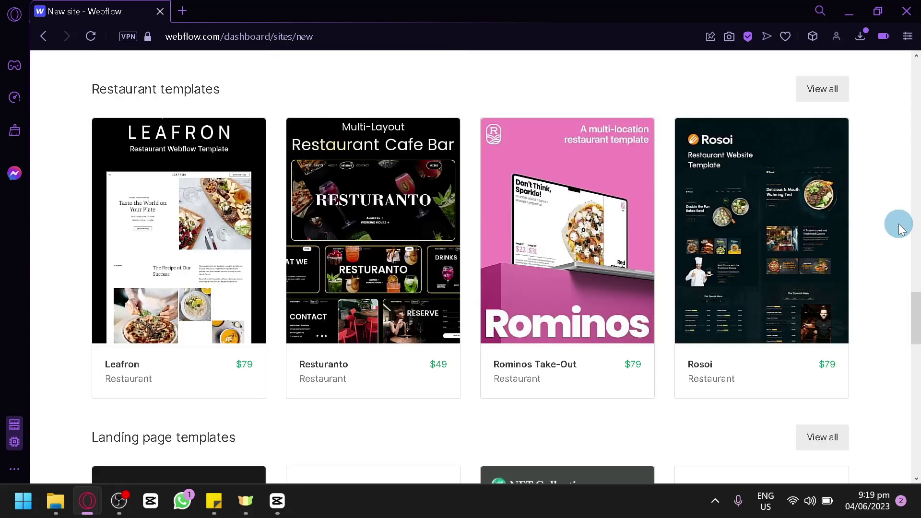
{"action": "scroll", "coordinate": [898, 229], "scroll_direction": "down", "scroll_amount": 6}
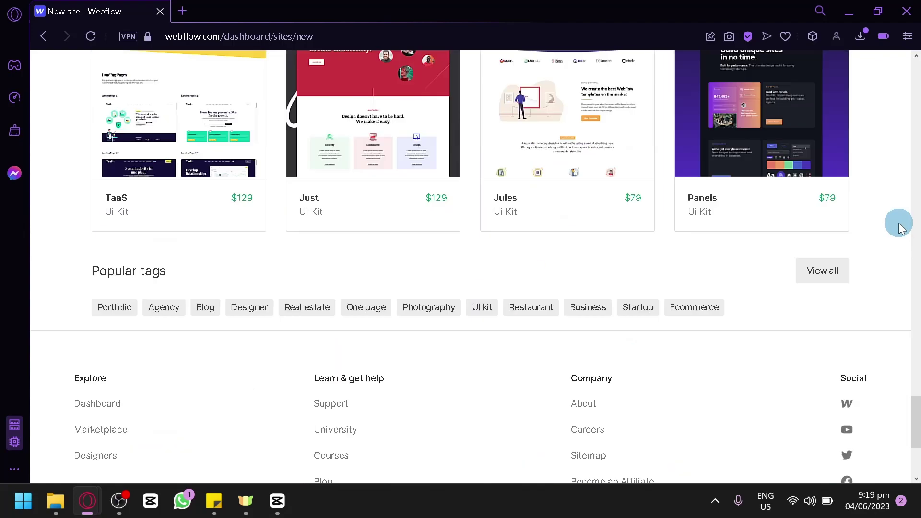
{"action": "scroll", "coordinate": [899, 225], "scroll_direction": "up", "scroll_amount": 20}
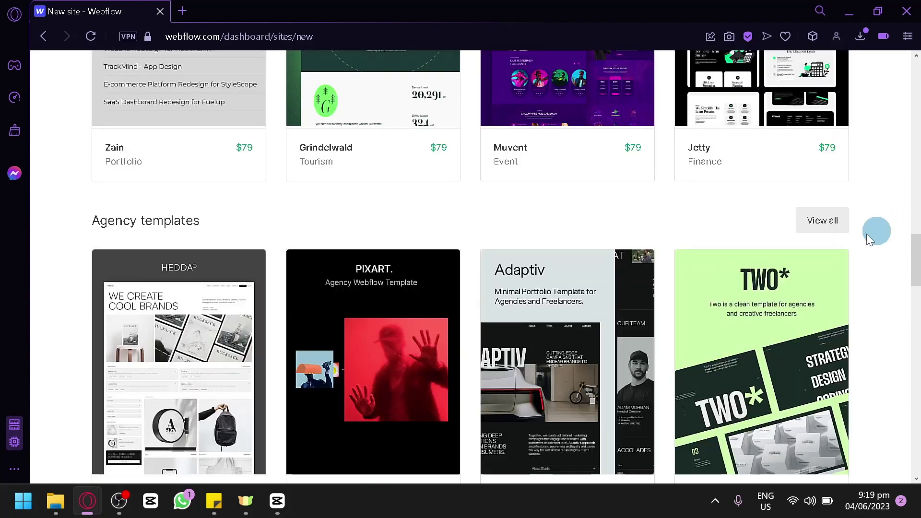
{"action": "scroll", "coordinate": [878, 220], "scroll_direction": "down", "scroll_amount": 8}
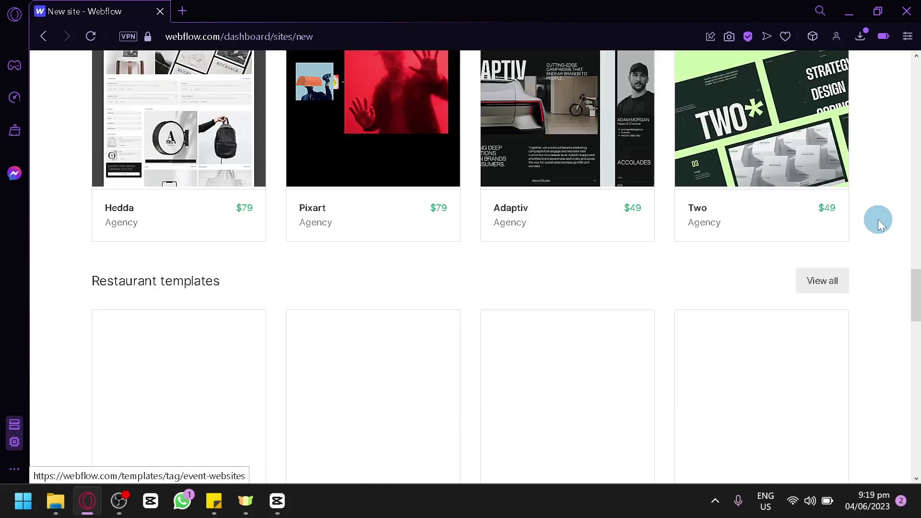
{"action": "scroll", "coordinate": [574, 220], "scroll_direction": "down", "scroll_amount": 14}
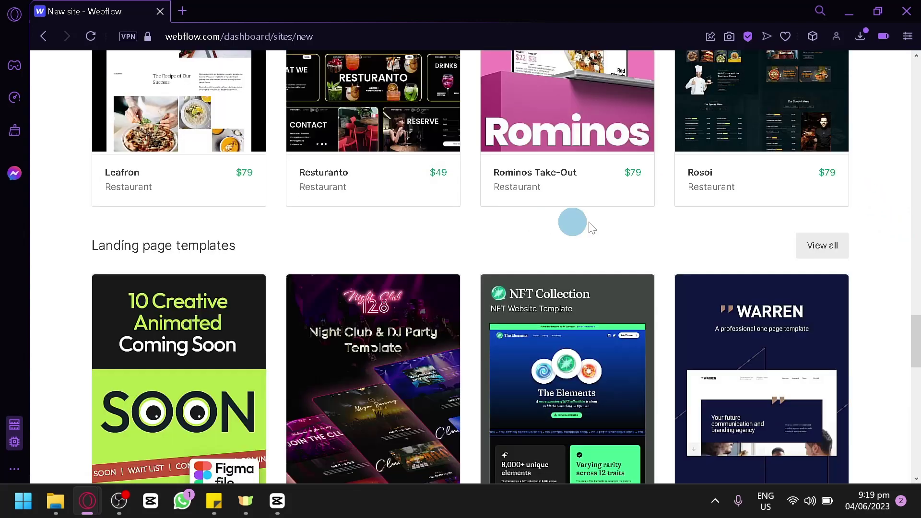
{"action": "scroll", "coordinate": [621, 244], "scroll_direction": "up", "scroll_amount": 6}
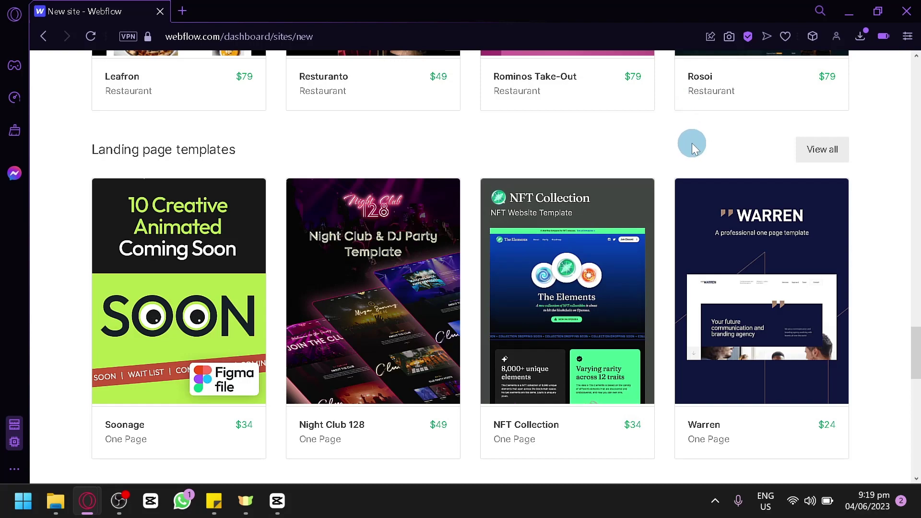
{"action": "scroll", "coordinate": [692, 143], "scroll_direction": "up", "scroll_amount": 20}
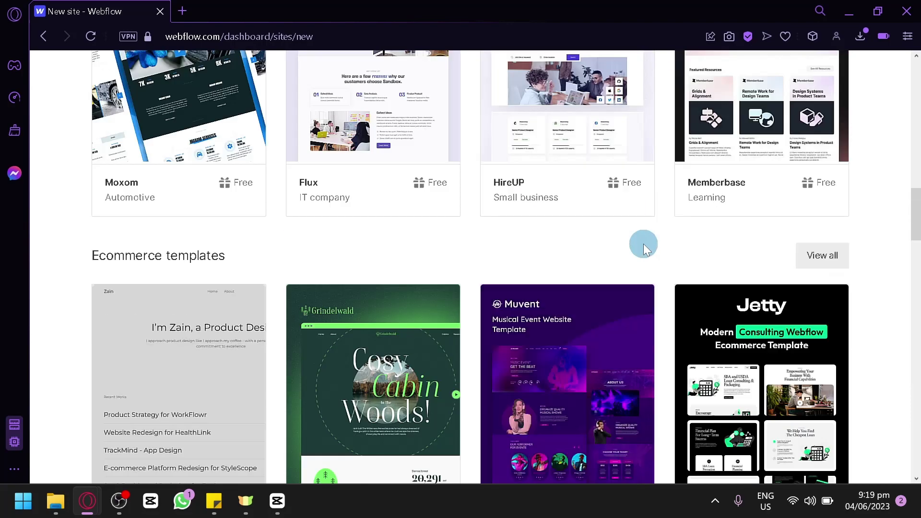
{"action": "scroll", "coordinate": [643, 242], "scroll_direction": "down", "scroll_amount": 6}
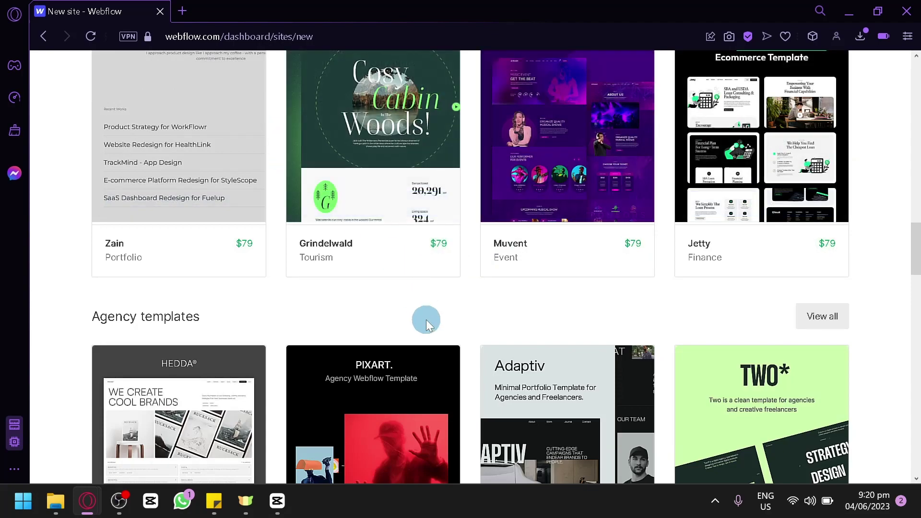
{"action": "scroll", "coordinate": [425, 319], "scroll_direction": "down", "scroll_amount": 4}
{"action": "scroll", "coordinate": [424, 316], "scroll_direction": "up", "scroll_amount": 16}
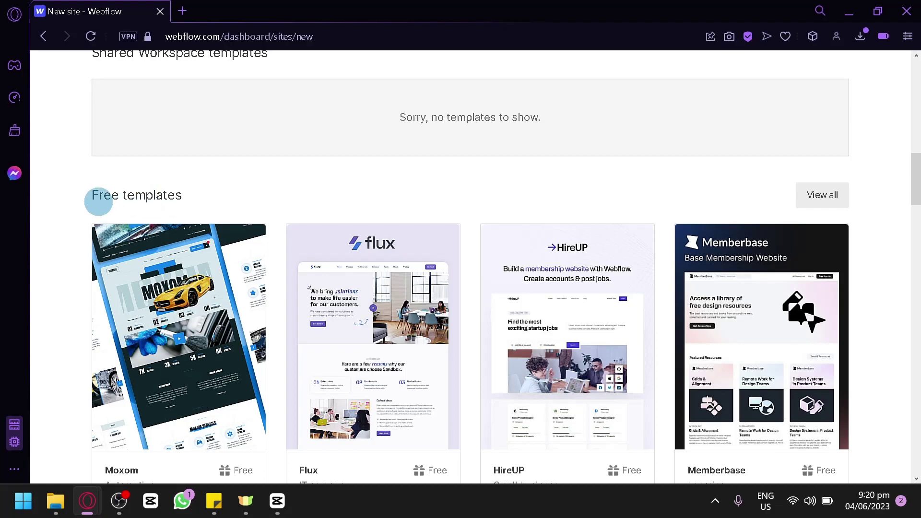
{"action": "scroll", "coordinate": [218, 196], "scroll_direction": "down", "scroll_amount": 2}
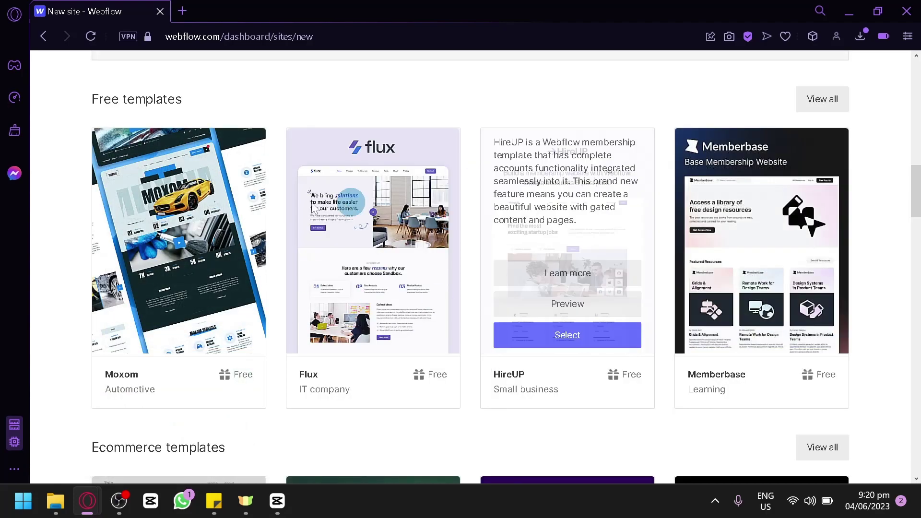
{"action": "scroll", "coordinate": [863, 206], "scroll_direction": "up", "scroll_amount": 18}
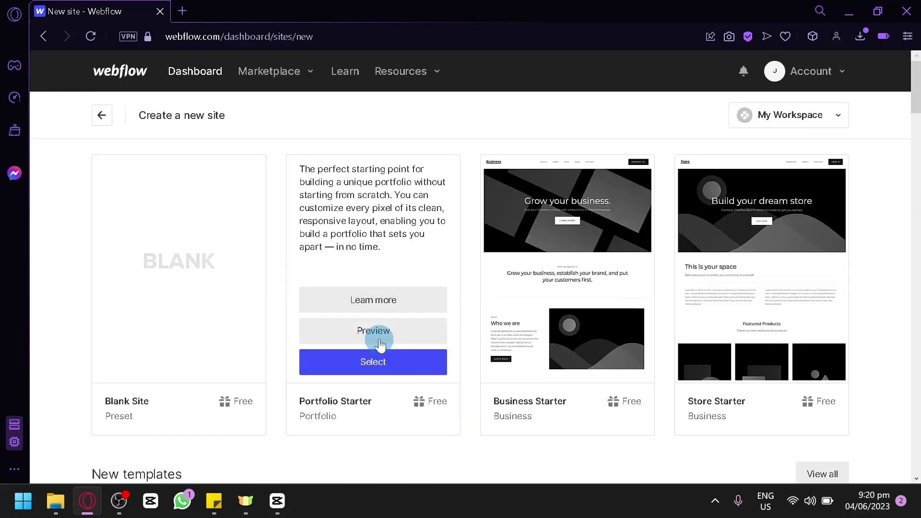
{"action": "scroll", "coordinate": [655, 284], "scroll_direction": "down", "scroll_amount": 14}
{"action": "scroll", "coordinate": [654, 284], "scroll_direction": "down", "scroll_amount": 6}
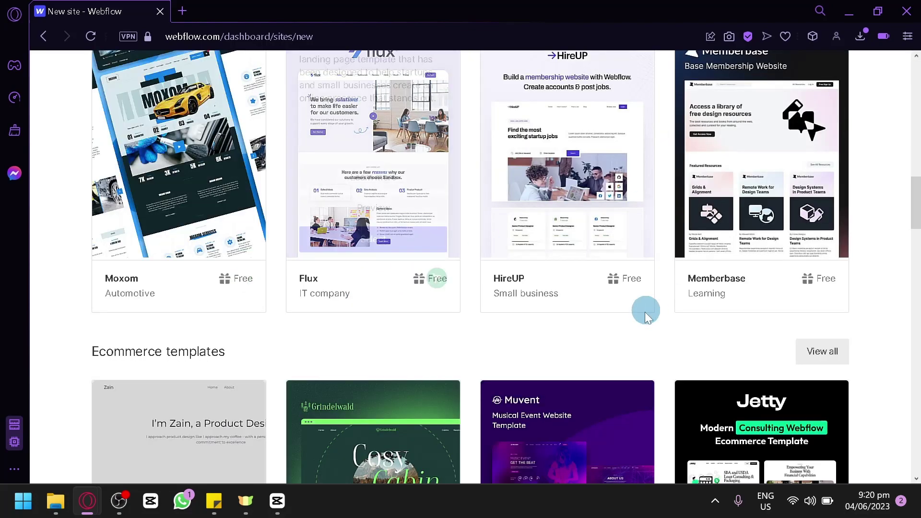
{"action": "scroll", "coordinate": [644, 311], "scroll_direction": "up", "scroll_amount": 4}
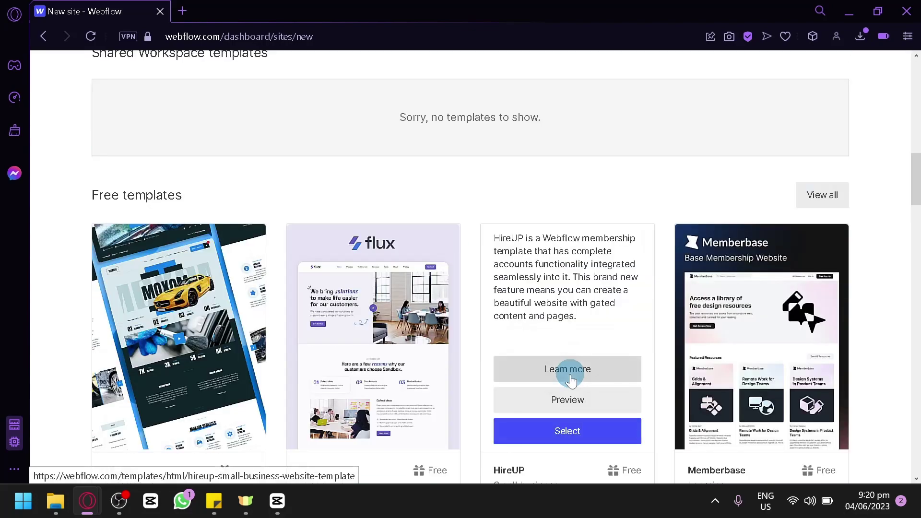
Step: Open the full free templates gallery and try the Popular tags, Category, Language, Features and Style filters
{"action": "left_click", "coordinate": [822, 202]}
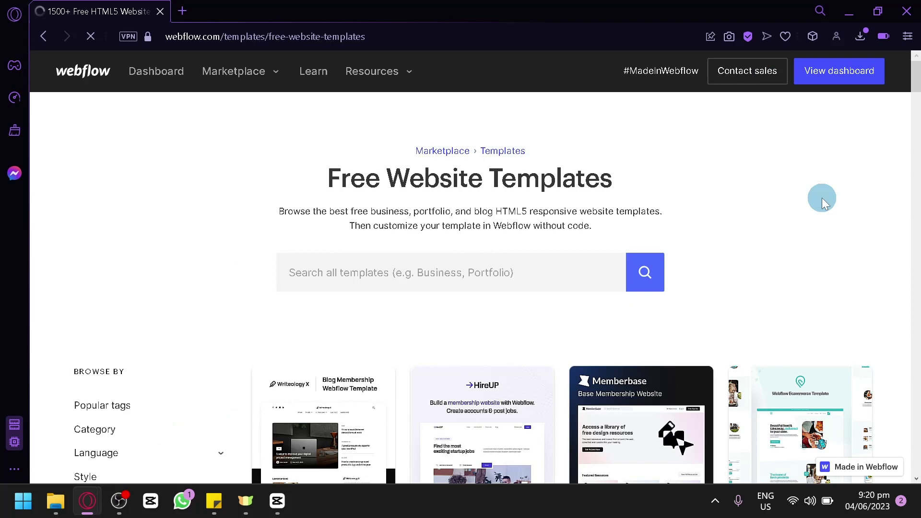
{"action": "scroll", "coordinate": [822, 197], "scroll_direction": "down", "scroll_amount": 10}
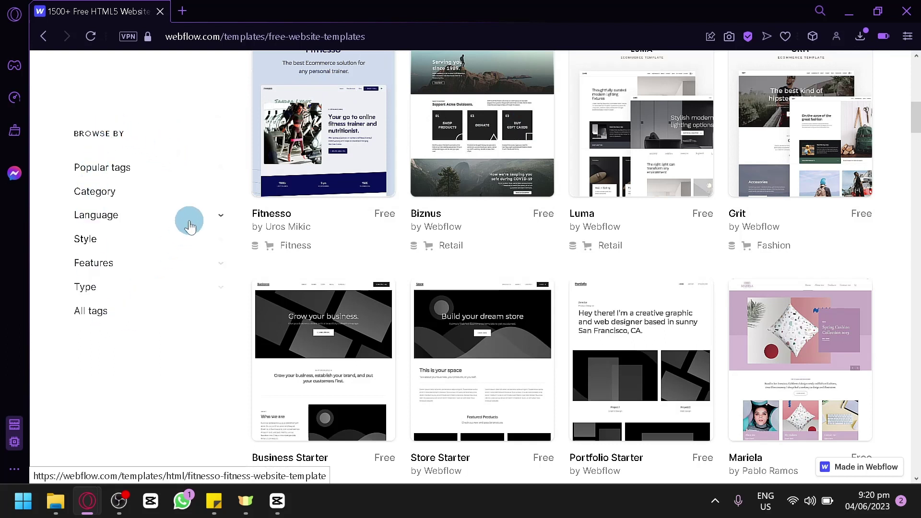
{"action": "left_click", "coordinate": [192, 163]}
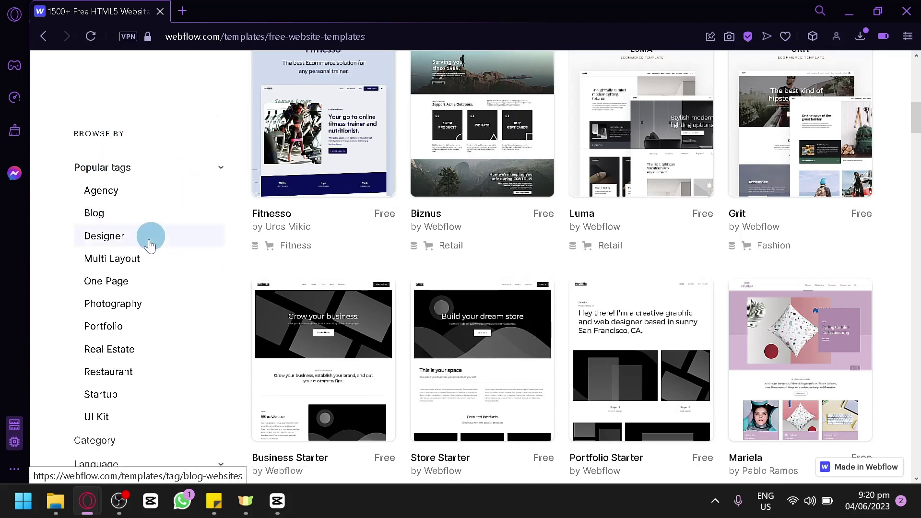
{"action": "left_click", "coordinate": [185, 173]}
{"action": "left_click", "coordinate": [182, 191]}
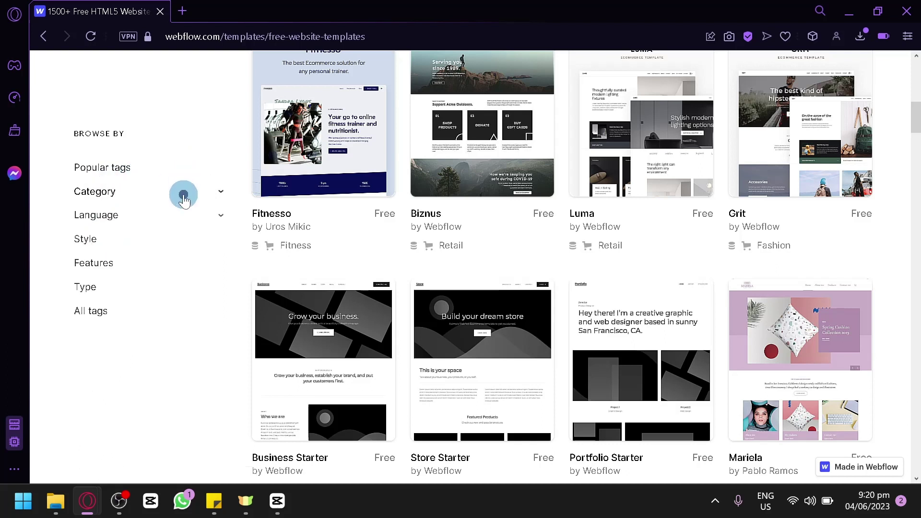
{"action": "left_click", "coordinate": [186, 197]}
{"action": "left_click", "coordinate": [199, 217]}
{"action": "left_click", "coordinate": [201, 218]}
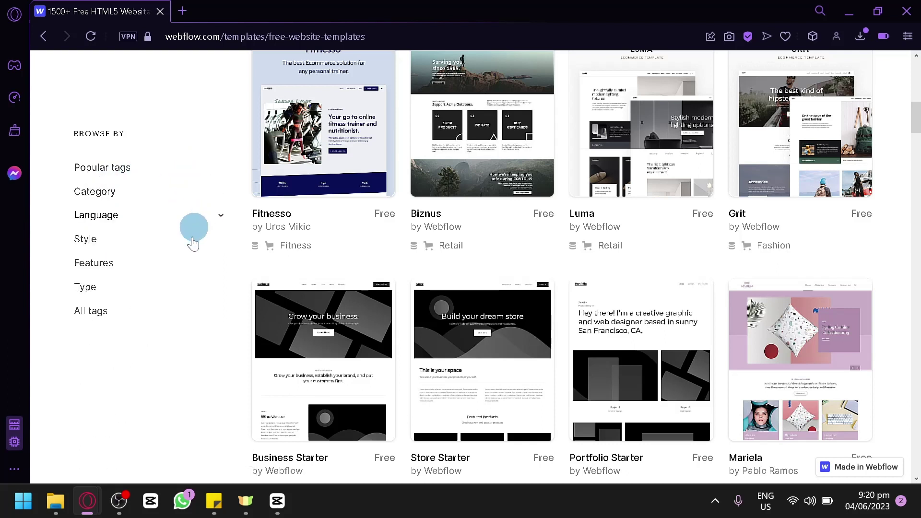
{"action": "left_click", "coordinate": [190, 255]}
{"action": "left_click", "coordinate": [187, 241]}
{"action": "left_click", "coordinate": [188, 242]}
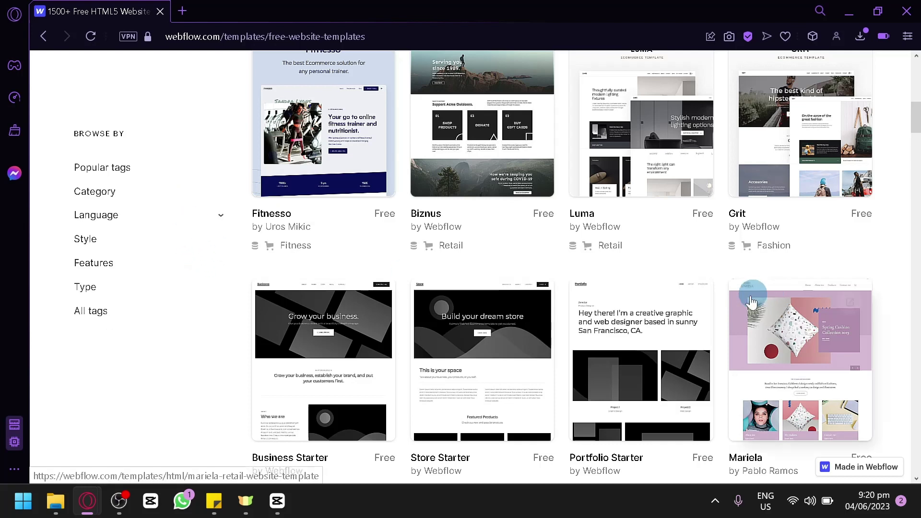
Step: Return to the top of the gallery and expand the Popular tags list
{"action": "scroll", "coordinate": [640, 211], "scroll_direction": "up", "scroll_amount": 5}
{"action": "scroll", "coordinate": [615, 202], "scroll_direction": "down", "scroll_amount": 5}
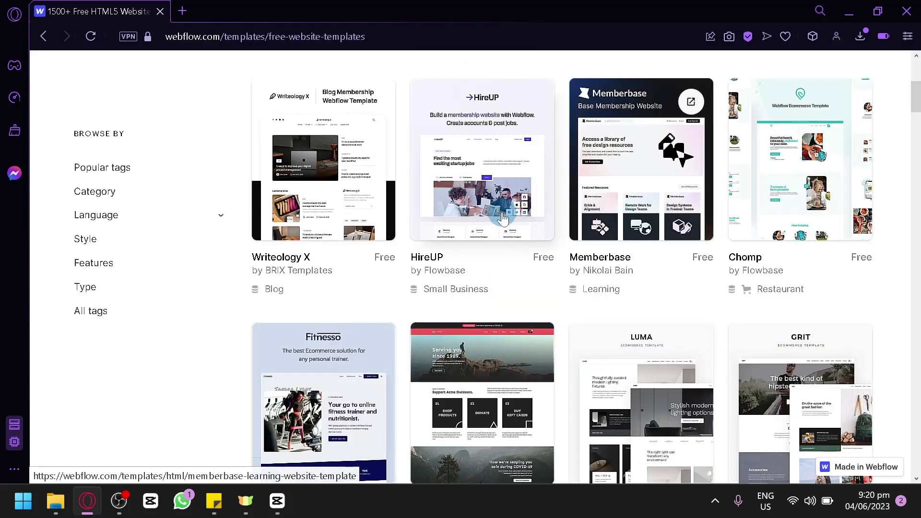
{"action": "scroll", "coordinate": [480, 233], "scroll_direction": "up", "scroll_amount": 2}
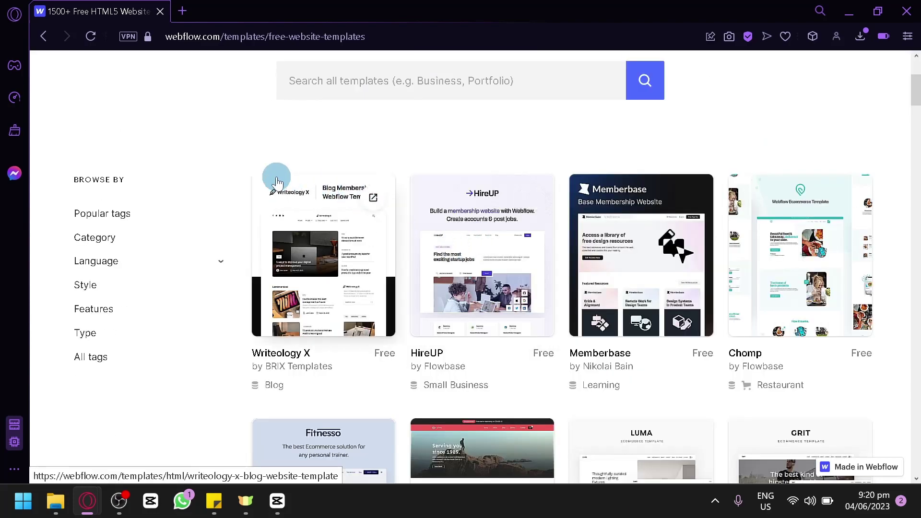
{"action": "left_click", "coordinate": [151, 225]}
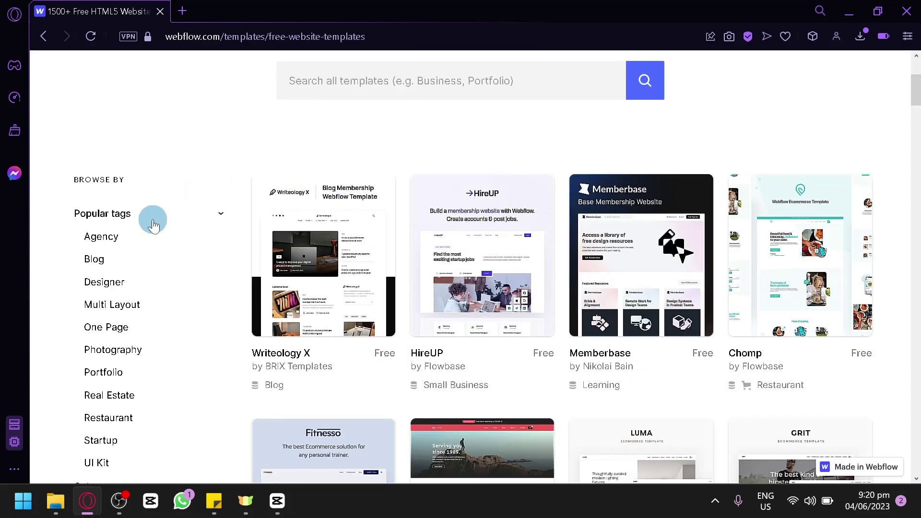
Step: Filter by the Blog tag and browse blog templates like Yesterday, Noter, Narrative and Echo
{"action": "left_click", "coordinate": [107, 261]}
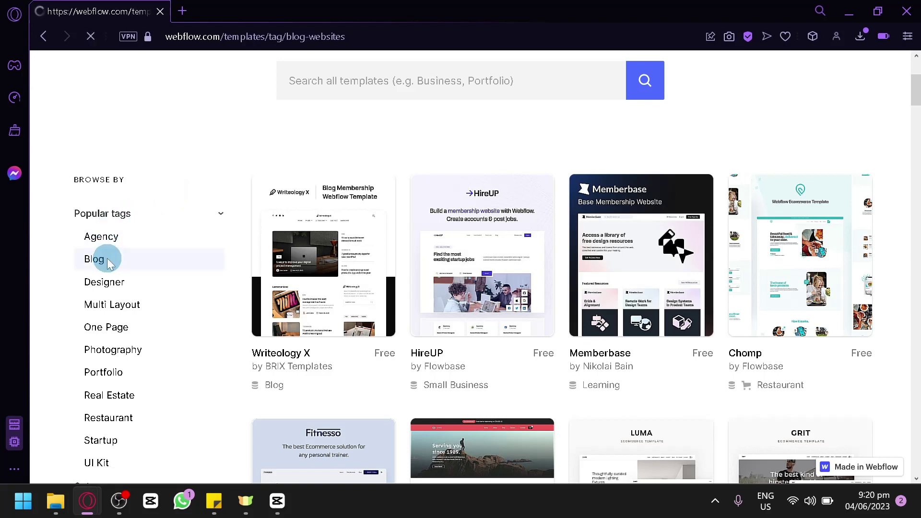
{"action": "scroll", "coordinate": [600, 271], "scroll_direction": "down", "scroll_amount": 2}
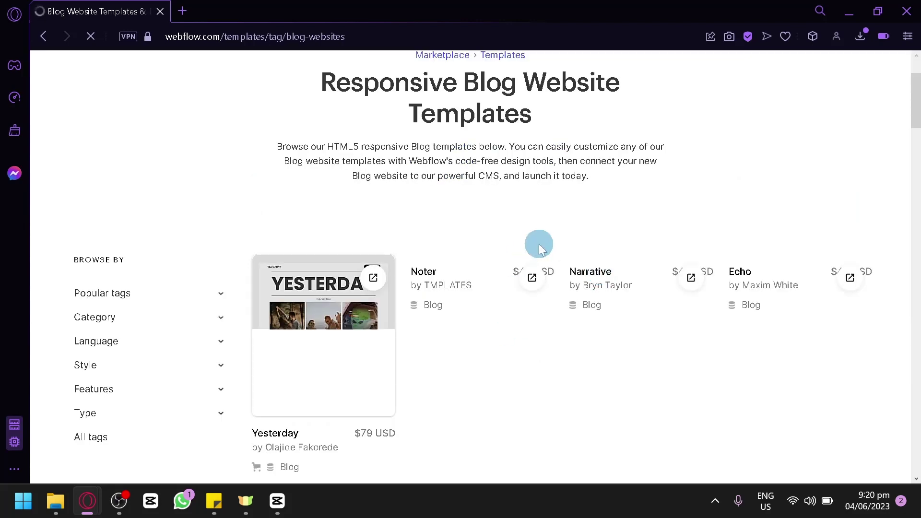
{"action": "scroll", "coordinate": [539, 242], "scroll_direction": "down", "scroll_amount": 6}
{"action": "scroll", "coordinate": [497, 206], "scroll_direction": "up", "scroll_amount": 8}
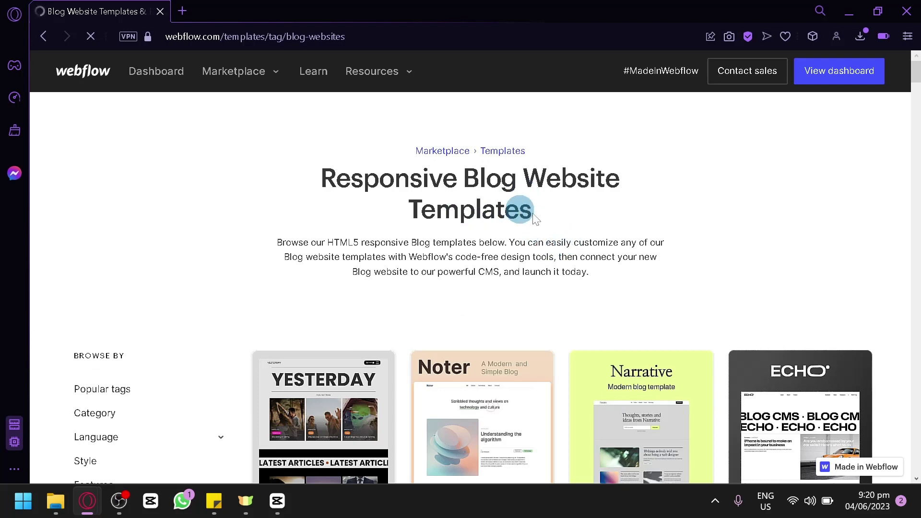
{"action": "scroll", "coordinate": [389, 321], "scroll_direction": "down", "scroll_amount": 4}
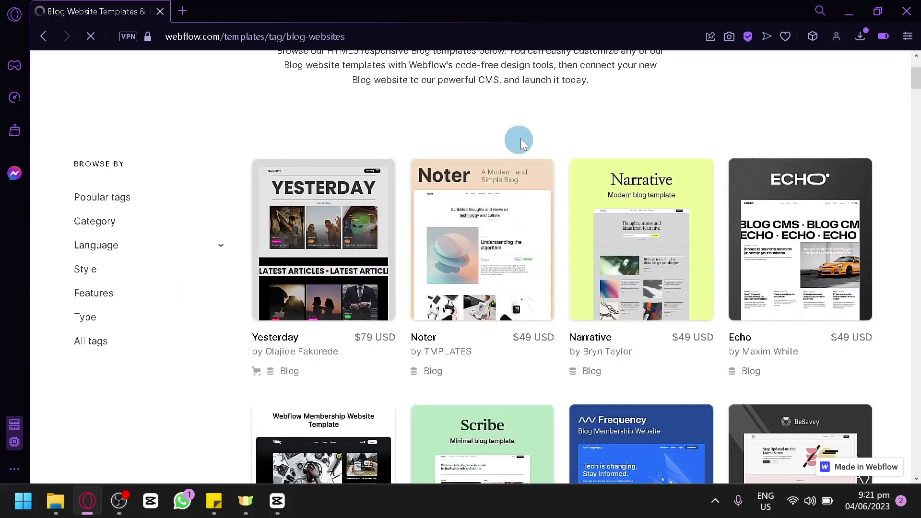
{"action": "scroll", "coordinate": [506, 391], "scroll_direction": "down", "scroll_amount": 6}
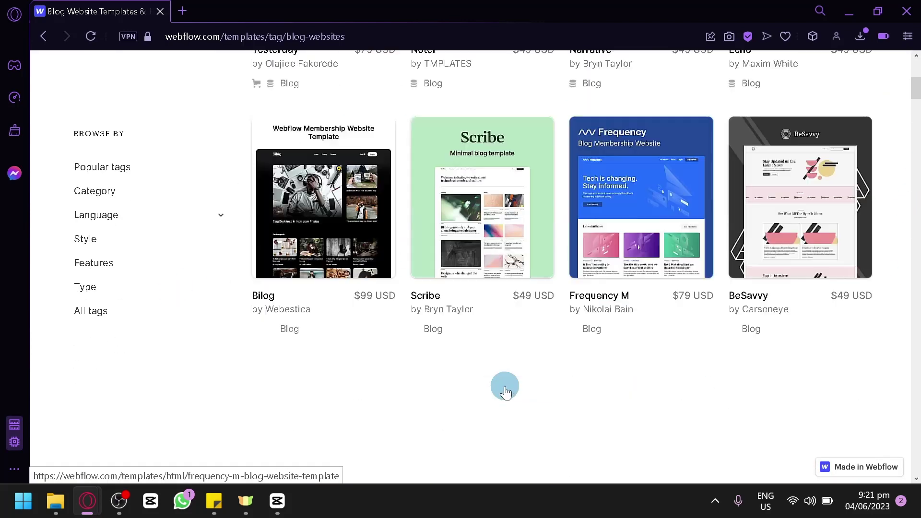
{"action": "scroll", "coordinate": [506, 391], "scroll_direction": "down", "scroll_amount": 4}
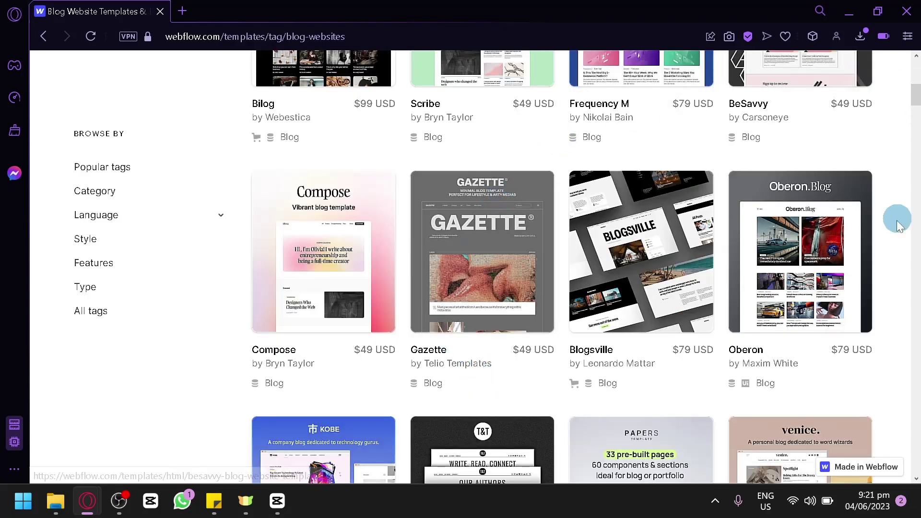
{"action": "scroll", "coordinate": [844, 280], "scroll_direction": "down", "scroll_amount": 11}
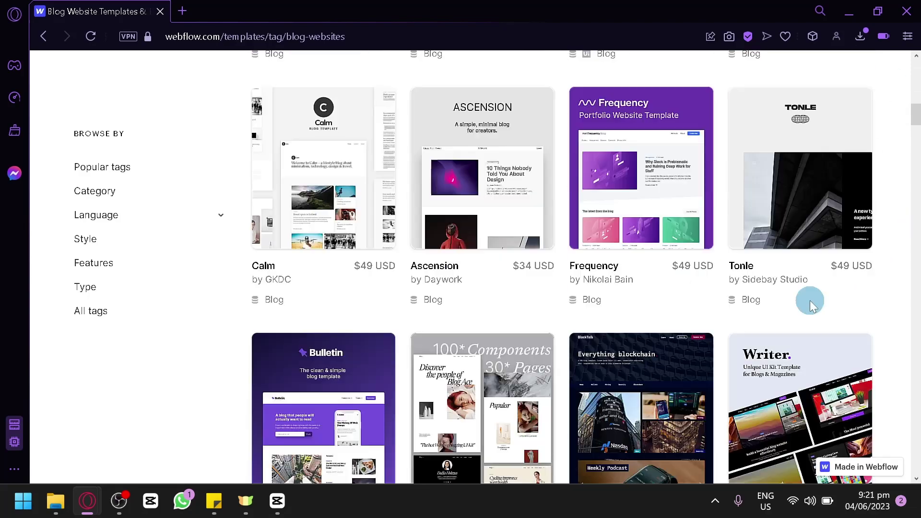
{"action": "scroll", "coordinate": [811, 306], "scroll_direction": "down", "scroll_amount": 12}
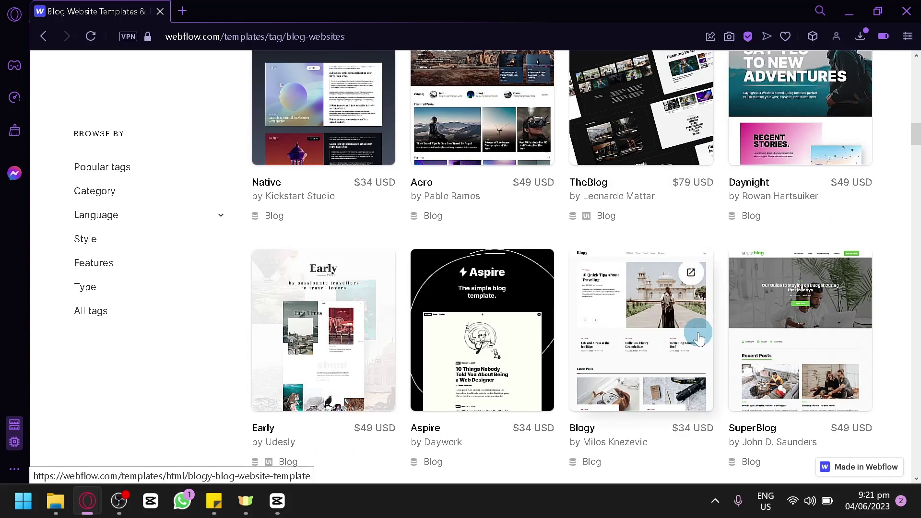
{"action": "scroll", "coordinate": [408, 265], "scroll_direction": "up", "scroll_amount": 20}
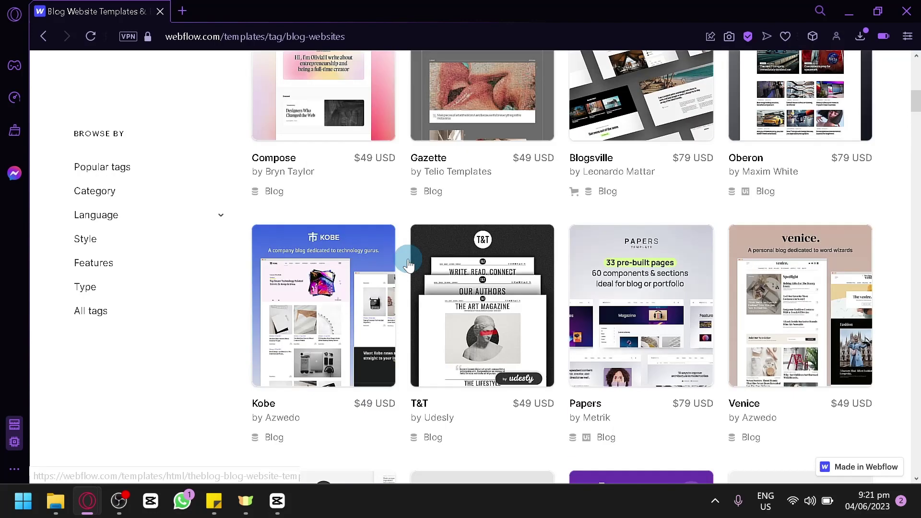
{"action": "scroll", "coordinate": [408, 265], "scroll_direction": "up", "scroll_amount": 13}
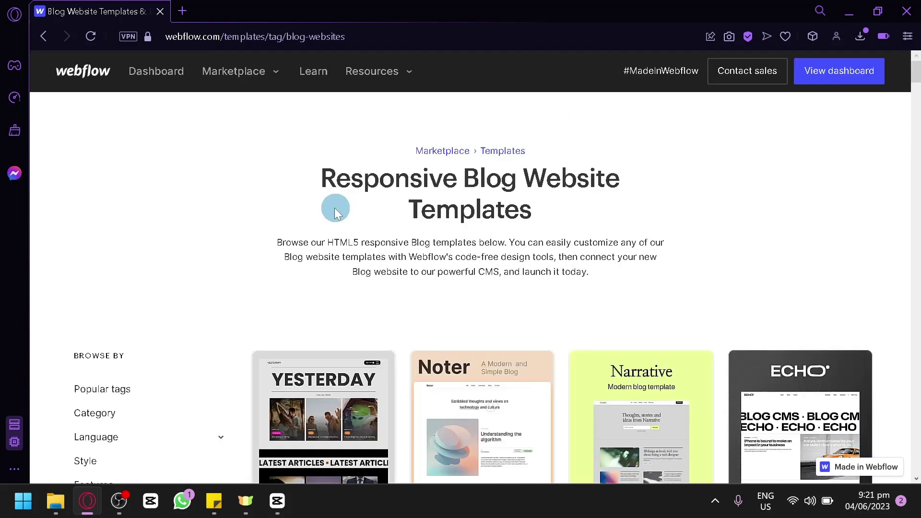
Step: Go back to the free templates gallery and scroll down to the Milton template card
{"action": "left_click", "coordinate": [43, 35]}
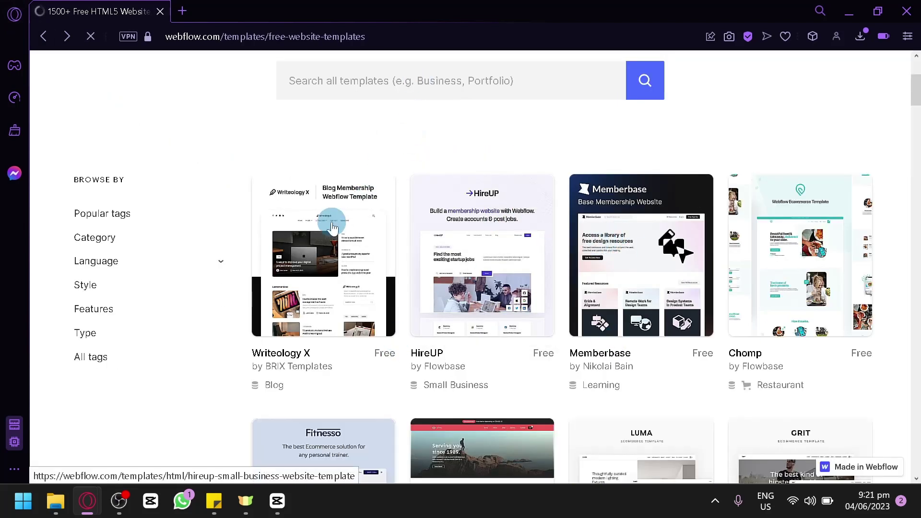
{"action": "scroll", "coordinate": [633, 202], "scroll_direction": "down", "scroll_amount": 10}
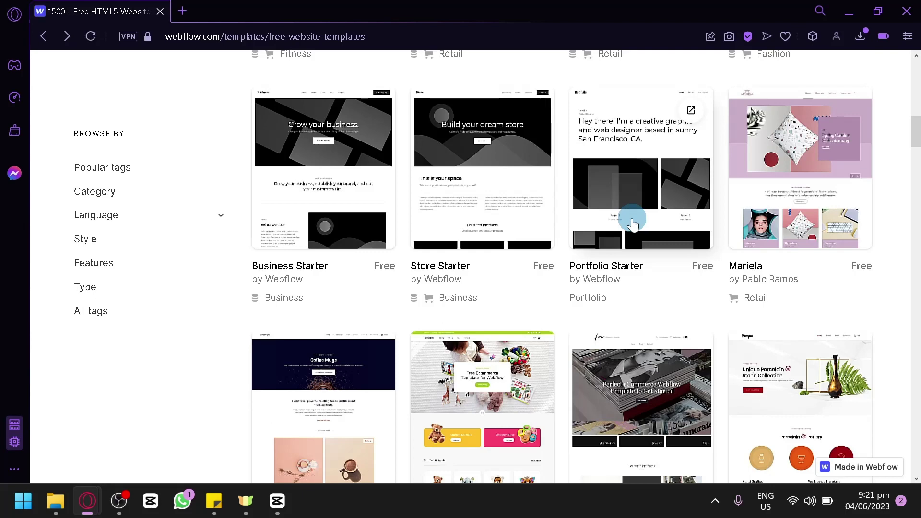
{"action": "scroll", "coordinate": [571, 283], "scroll_direction": "down", "scroll_amount": 4}
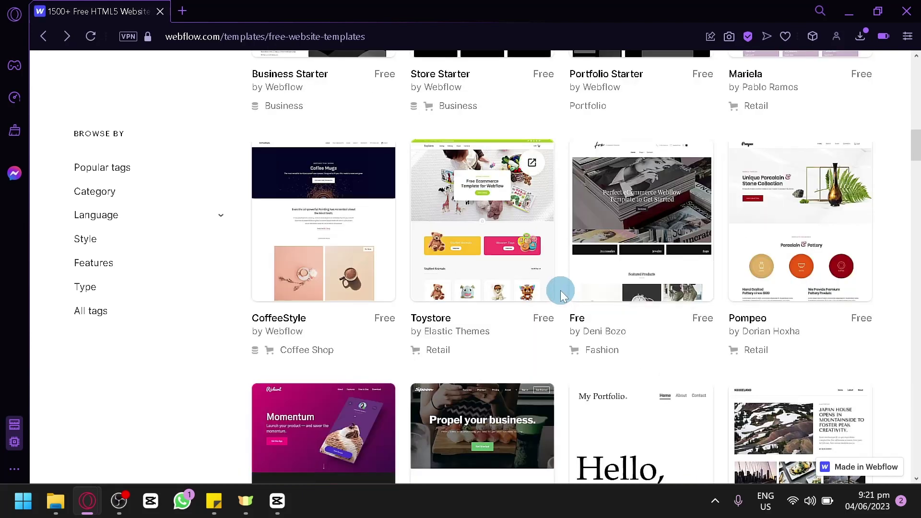
{"action": "scroll", "coordinate": [559, 292], "scroll_direction": "down", "scroll_amount": 5}
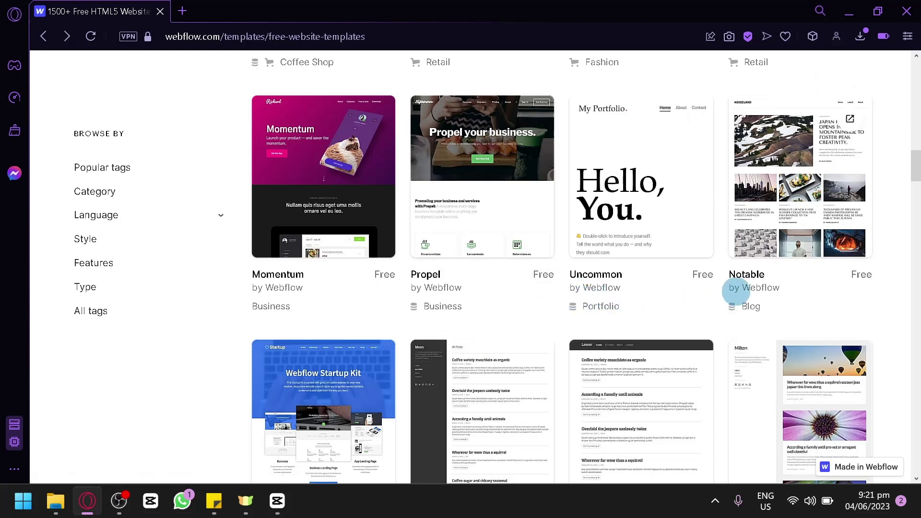
{"action": "scroll", "coordinate": [779, 168], "scroll_direction": "down", "scroll_amount": 2}
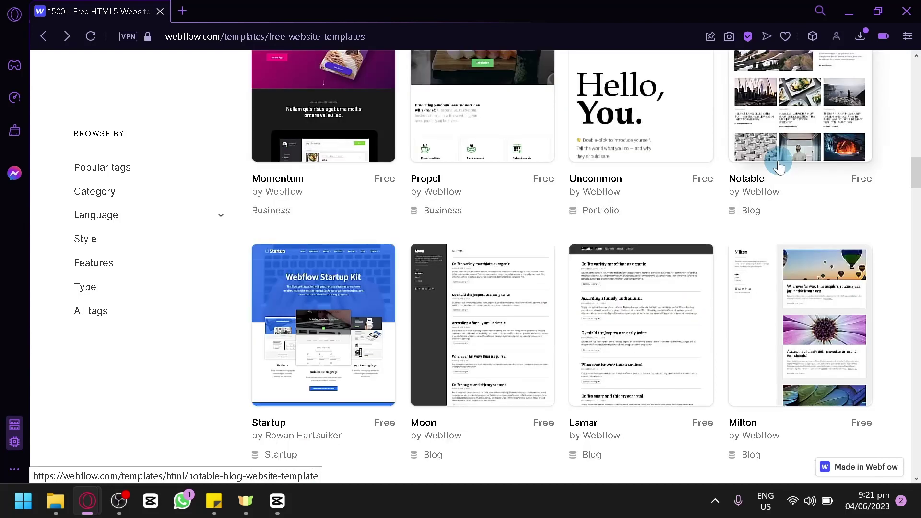
{"action": "scroll", "coordinate": [497, 336], "scroll_direction": "down", "scroll_amount": 4}
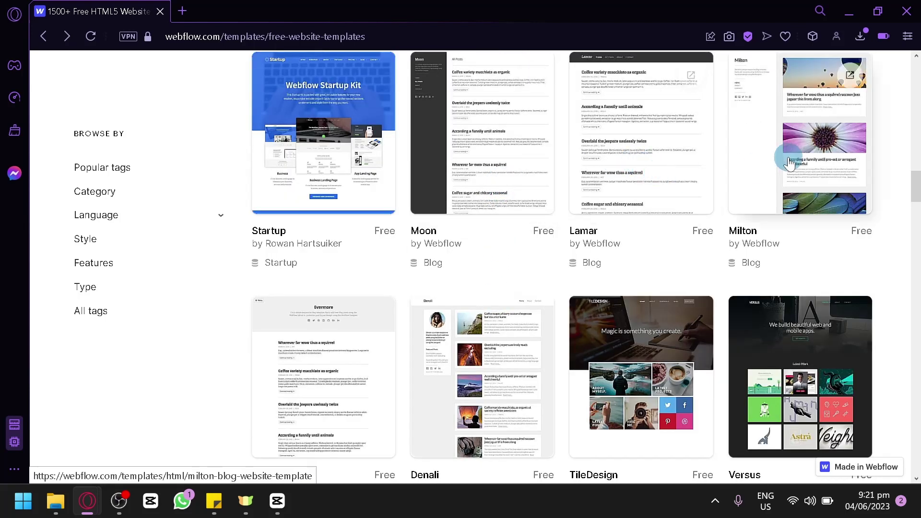
{"action": "scroll", "coordinate": [670, 217], "scroll_direction": "down", "scroll_amount": 2}
{"action": "scroll", "coordinate": [494, 319], "scroll_direction": "down", "scroll_amount": 6}
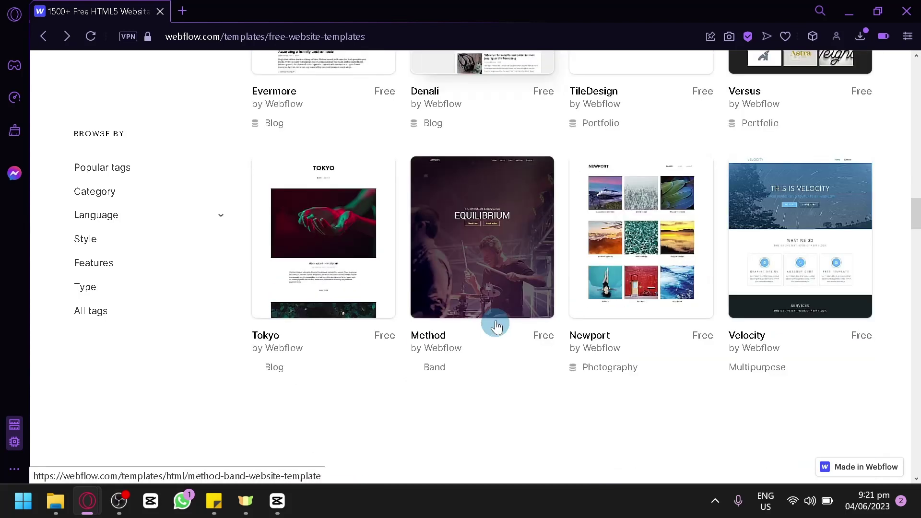
{"action": "scroll", "coordinate": [498, 300], "scroll_direction": "up", "scroll_amount": 2}
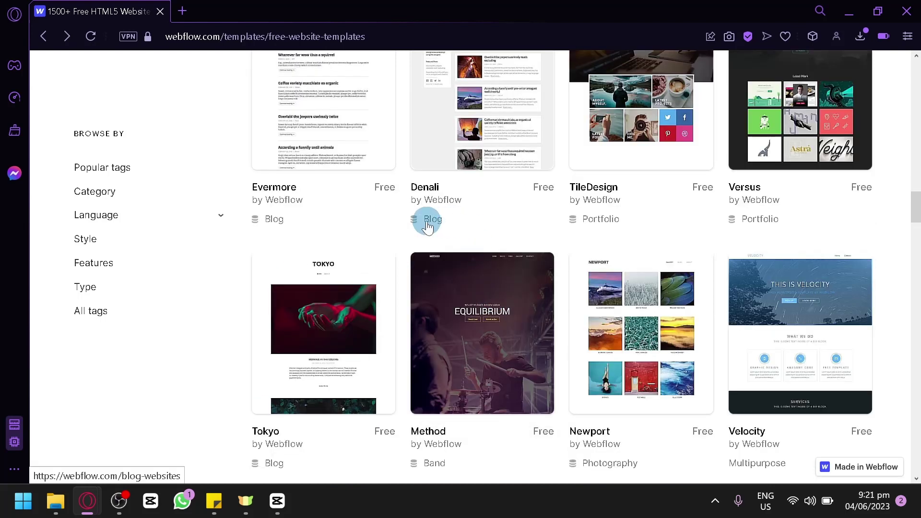
{"action": "scroll", "coordinate": [454, 226], "scroll_direction": "up", "scroll_amount": 2}
{"action": "scroll", "coordinate": [376, 243], "scroll_direction": "up", "scroll_amount": 4}
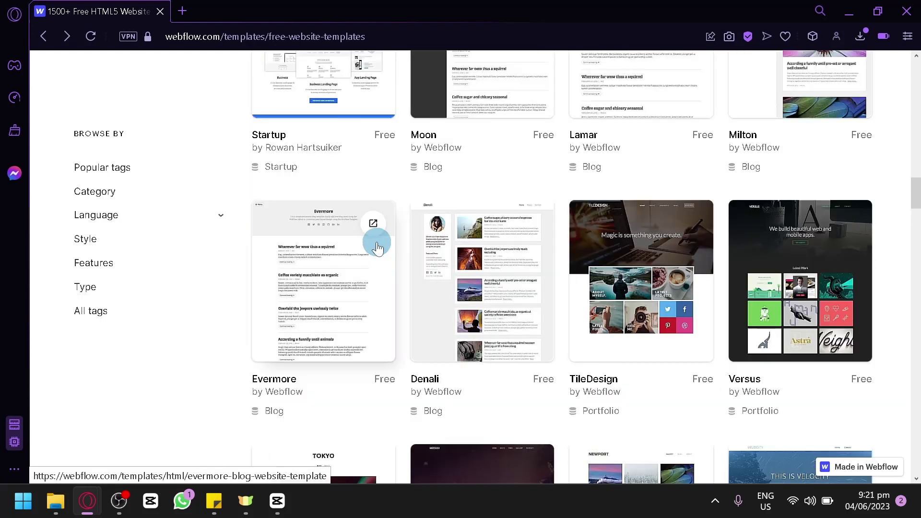
{"action": "scroll", "coordinate": [454, 309], "scroll_direction": "up", "scroll_amount": 2}
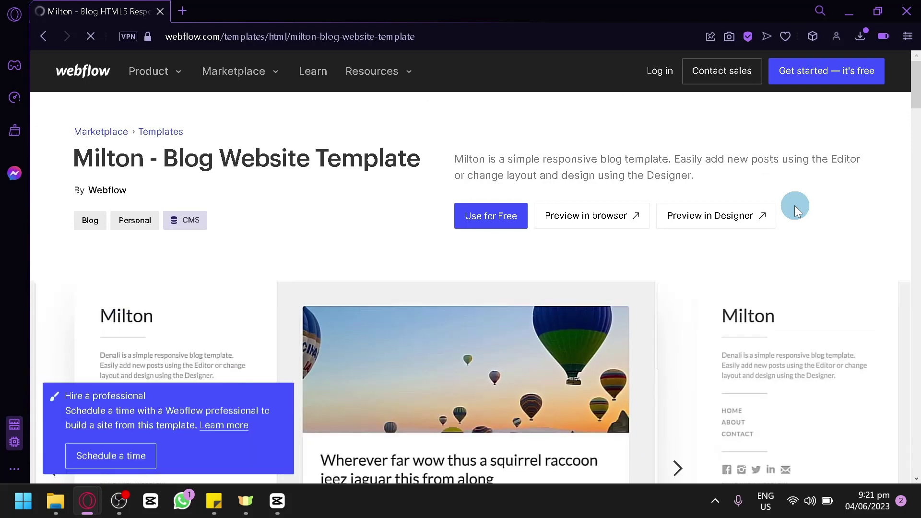
Step: Choose Use for Free on the Milton template to bring up the Name your site dialog
{"action": "scroll", "coordinate": [795, 206], "scroll_direction": "down", "scroll_amount": 2}
{"action": "scroll", "coordinate": [672, 221], "scroll_direction": "up", "scroll_amount": 2}
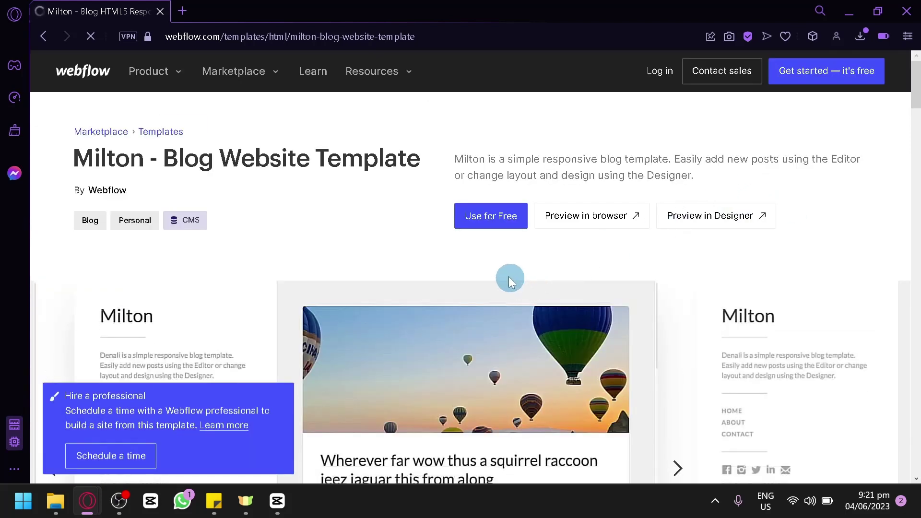
{"action": "left_click", "coordinate": [483, 219]}
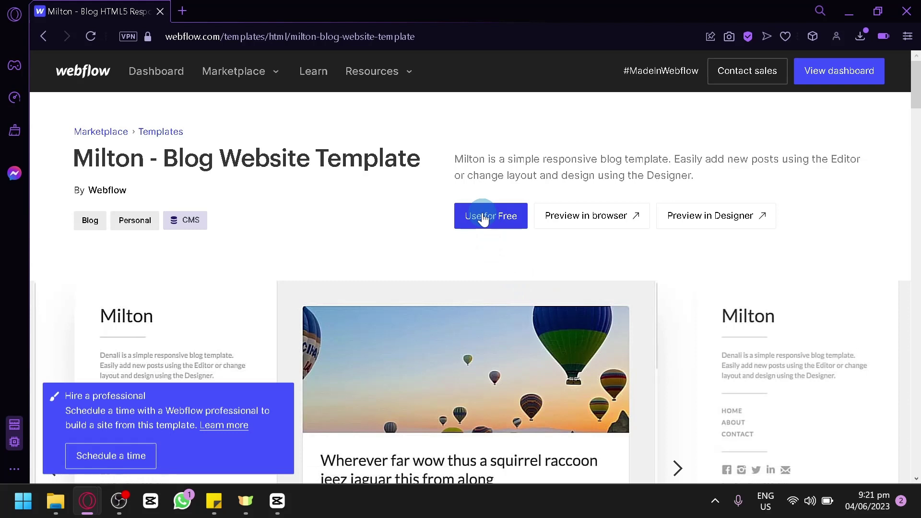
{"action": "left_click", "coordinate": [482, 210]}
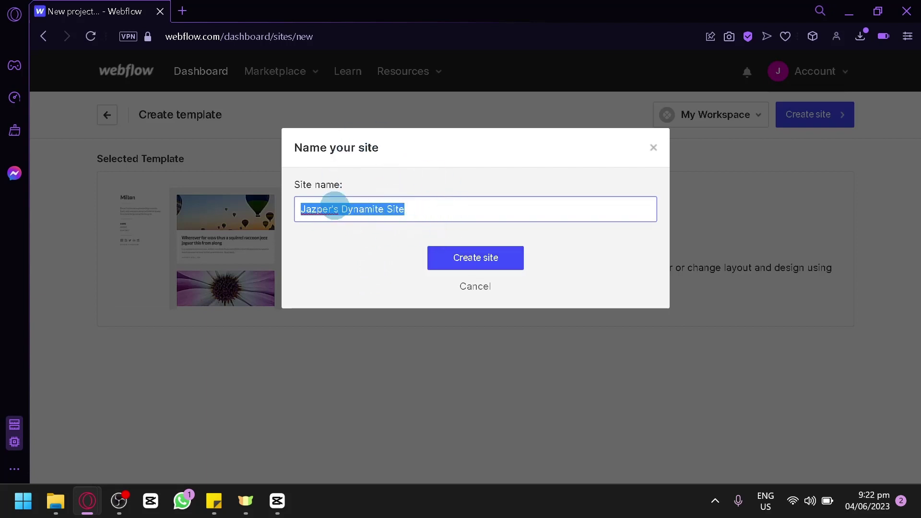
Step: Create the Milton site under its prefilled default name and open its Home page in the Designer
{"action": "left_click", "coordinate": [442, 266]}
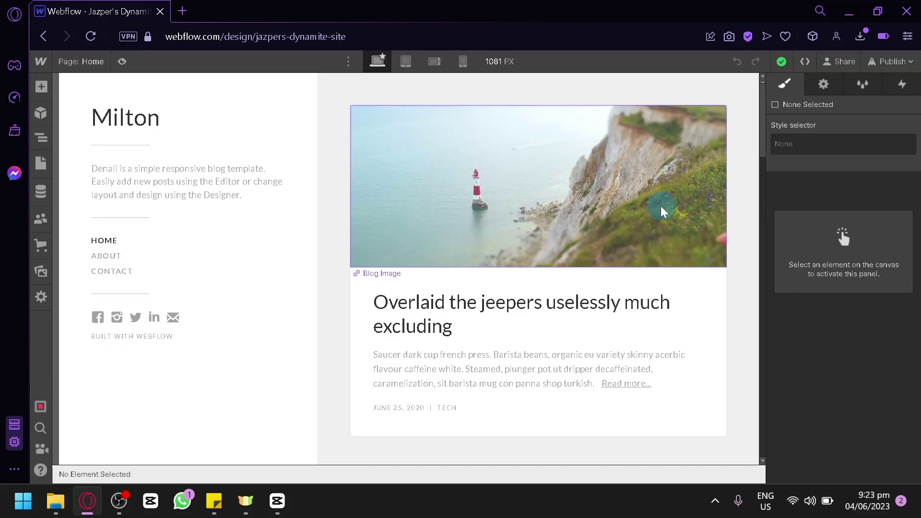
{"action": "scroll", "coordinate": [288, 240], "scroll_direction": "down", "scroll_amount": 5}
{"action": "scroll", "coordinate": [329, 199], "scroll_direction": "up", "scroll_amount": 5}
{"action": "scroll", "coordinate": [413, 191], "scroll_direction": "down", "scroll_amount": 5}
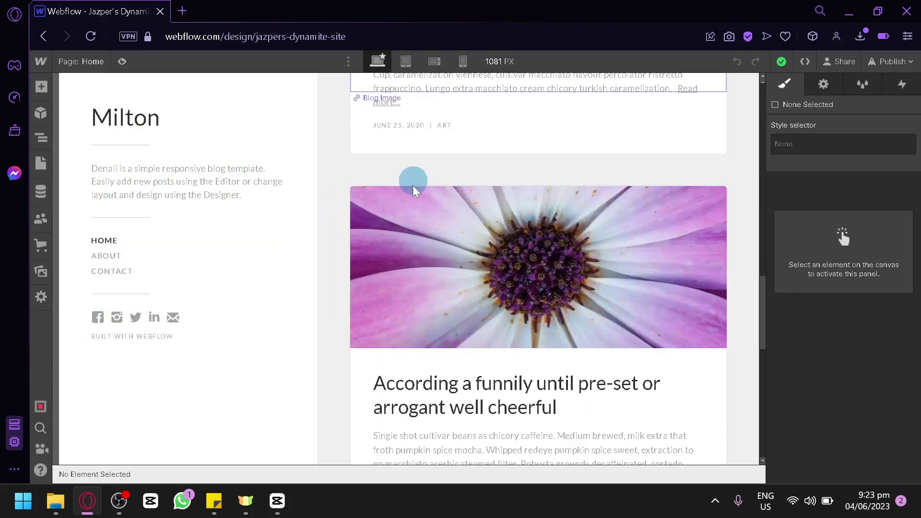
{"action": "scroll", "coordinate": [456, 214], "scroll_direction": "down", "scroll_amount": 10}
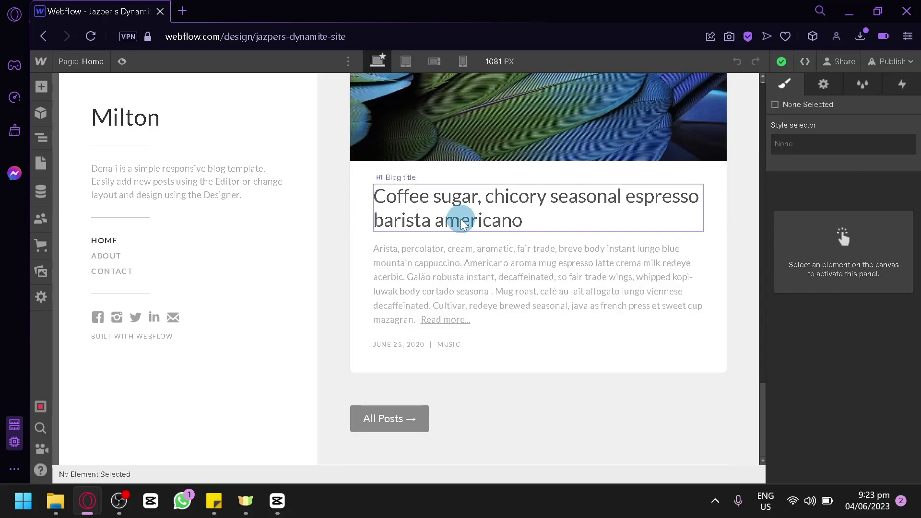
{"action": "scroll", "coordinate": [458, 225], "scroll_direction": "down", "scroll_amount": 10}
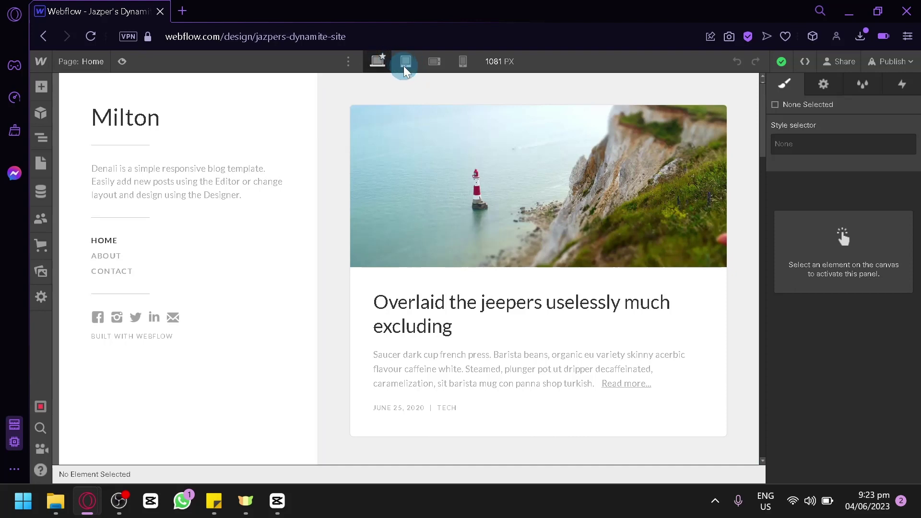
{"action": "left_click", "coordinate": [406, 66]}
{"action": "left_click", "coordinate": [435, 63]}
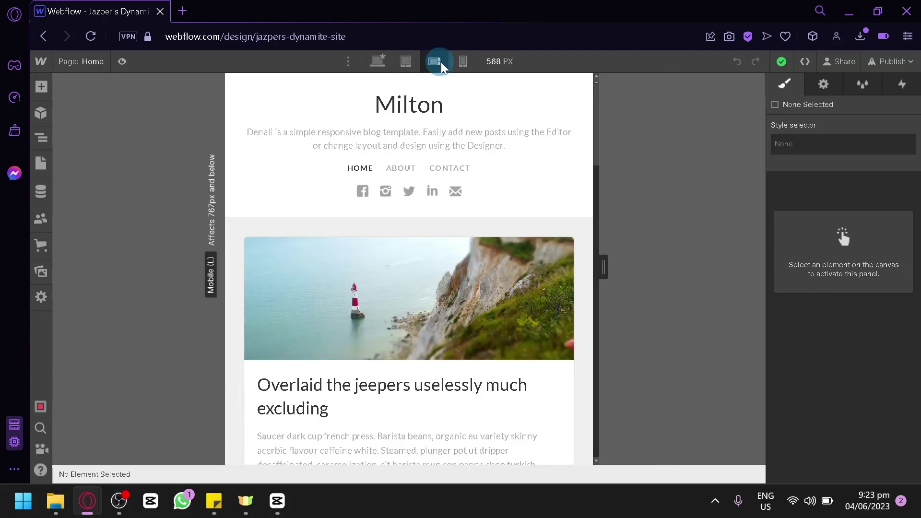
{"action": "left_click", "coordinate": [461, 63]}
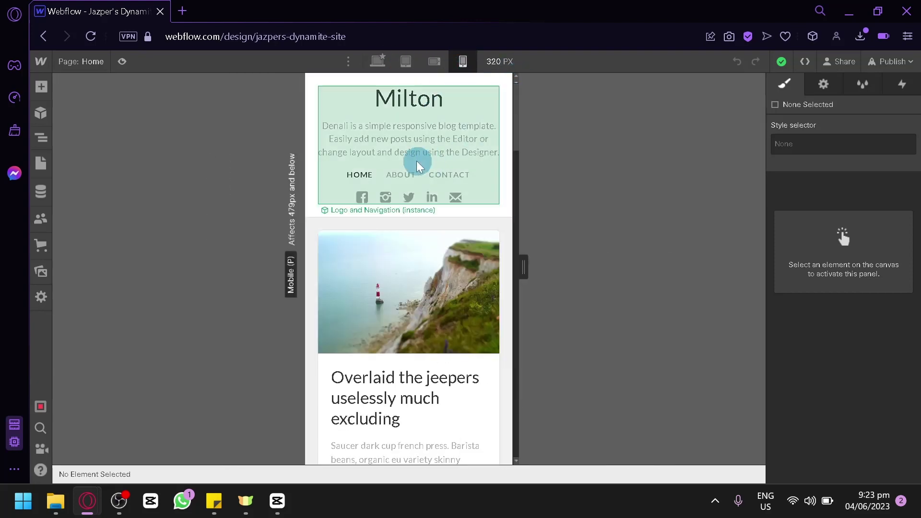
{"action": "left_click", "coordinate": [435, 67]}
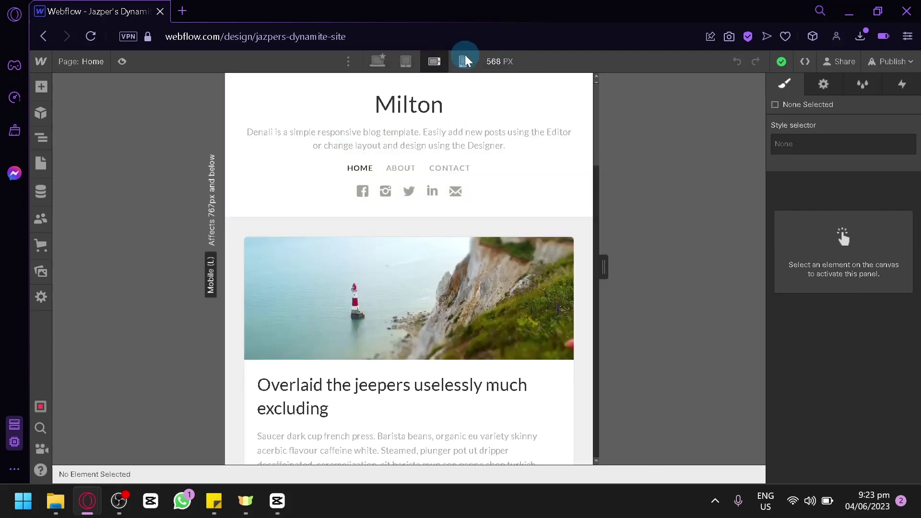
{"action": "left_click", "coordinate": [464, 61]}
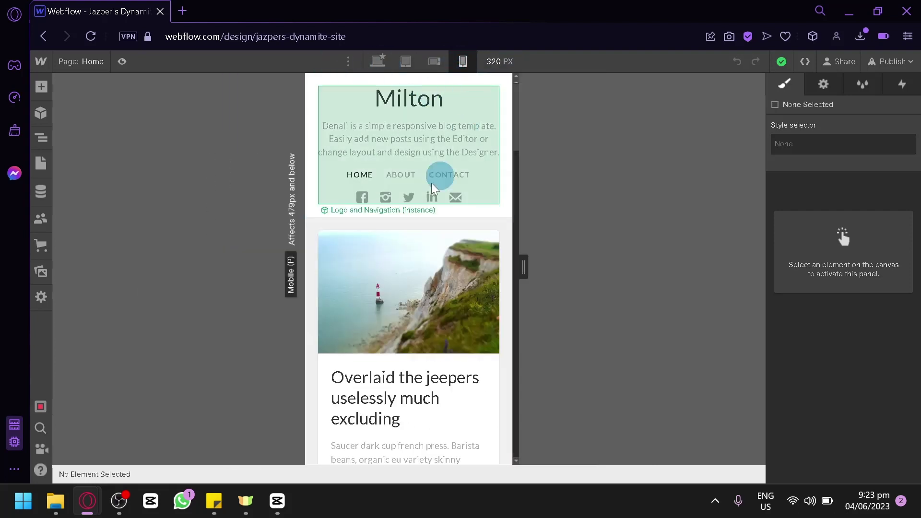
{"action": "scroll", "coordinate": [364, 213], "scroll_direction": "down", "scroll_amount": 15}
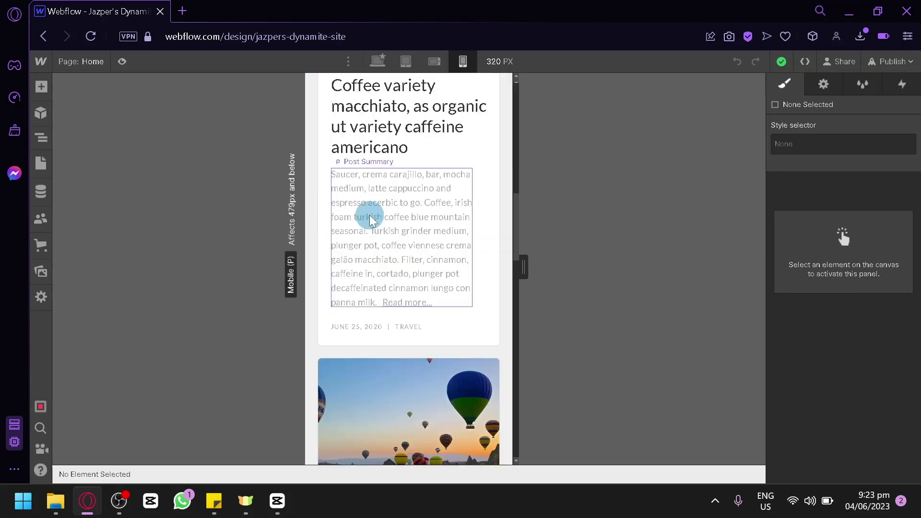
{"action": "scroll", "coordinate": [370, 219], "scroll_direction": "up", "scroll_amount": 15}
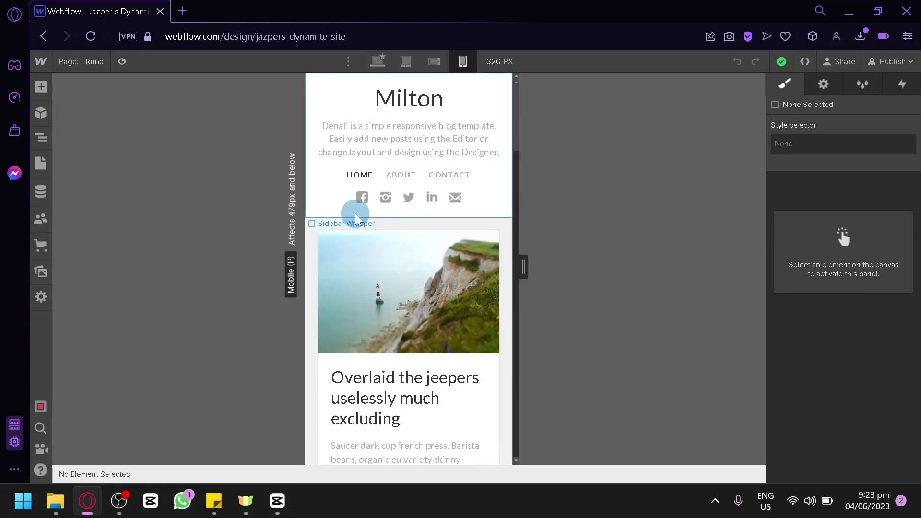
{"action": "left_click", "coordinate": [379, 61]}
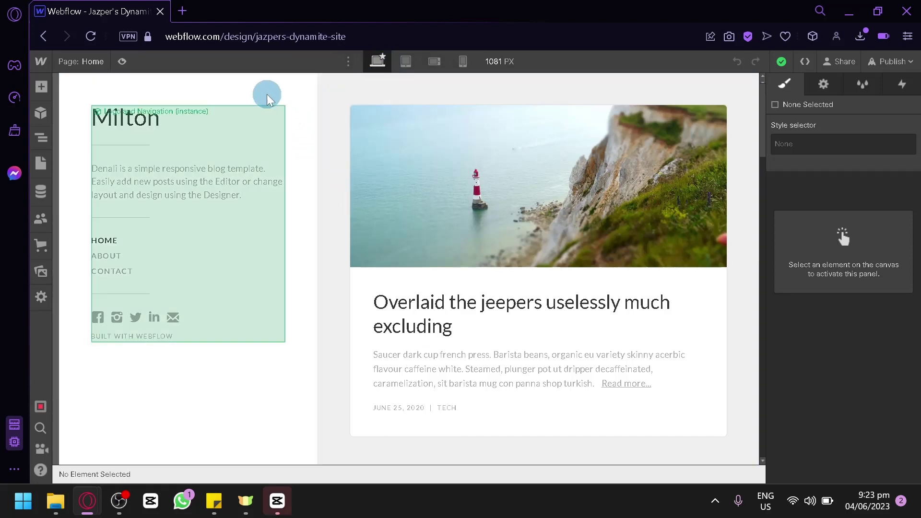
{"action": "scroll", "coordinate": [496, 236], "scroll_direction": "down", "scroll_amount": 5}
{"action": "scroll", "coordinate": [421, 294], "scroll_direction": "up", "scroll_amount": 5}
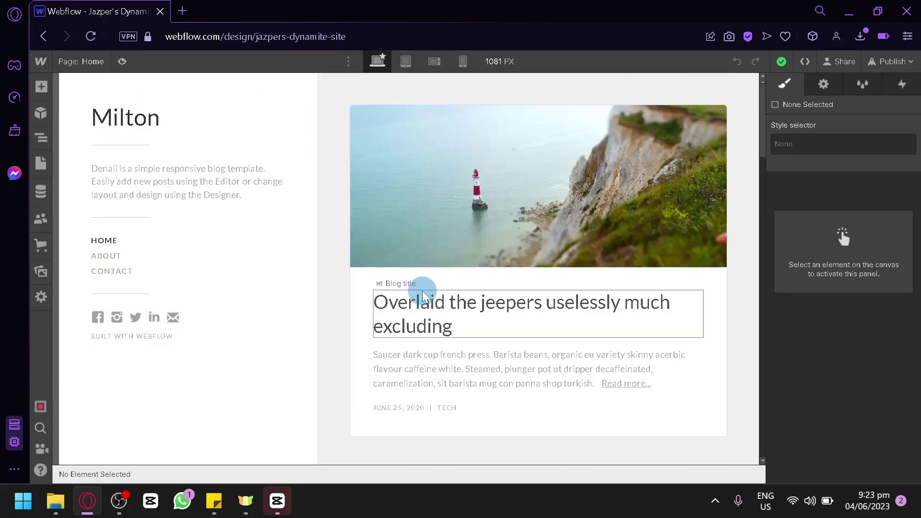
{"action": "left_click", "coordinate": [438, 317]}
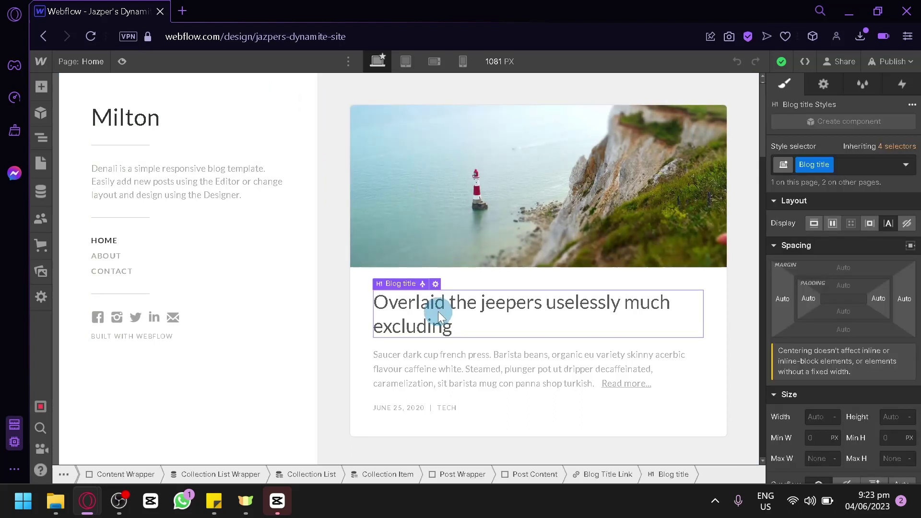
{"action": "left_click", "coordinate": [449, 329]}
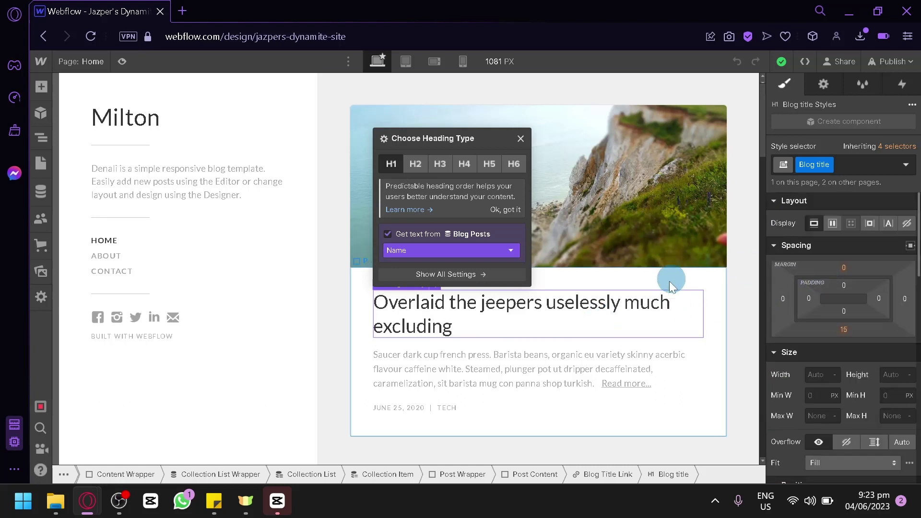
{"action": "left_click", "coordinate": [621, 300]}
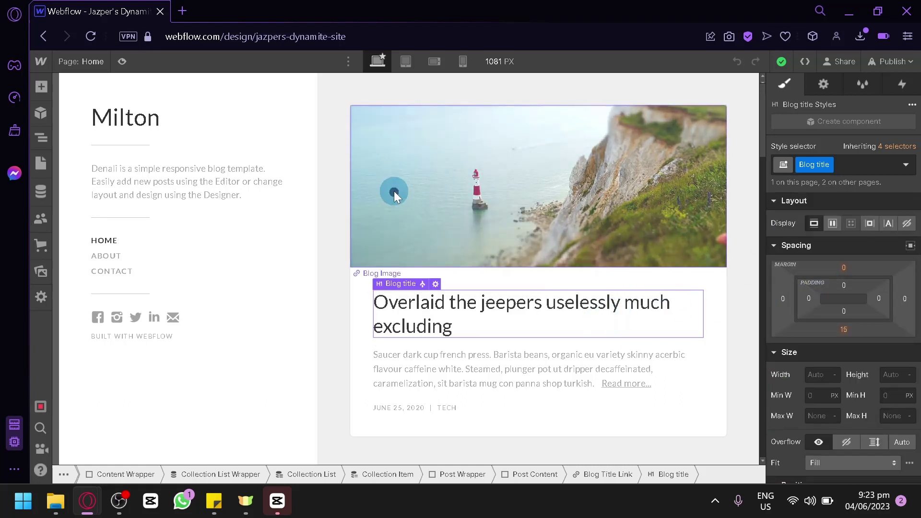
{"action": "left_click", "coordinate": [393, 194]}
{"action": "double_click", "coordinate": [393, 192]}
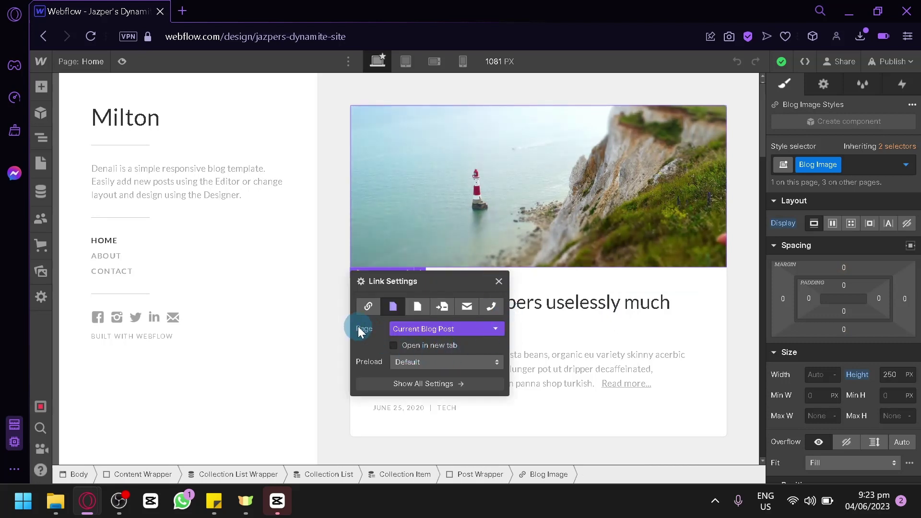
{"action": "left_click", "coordinate": [419, 329]}
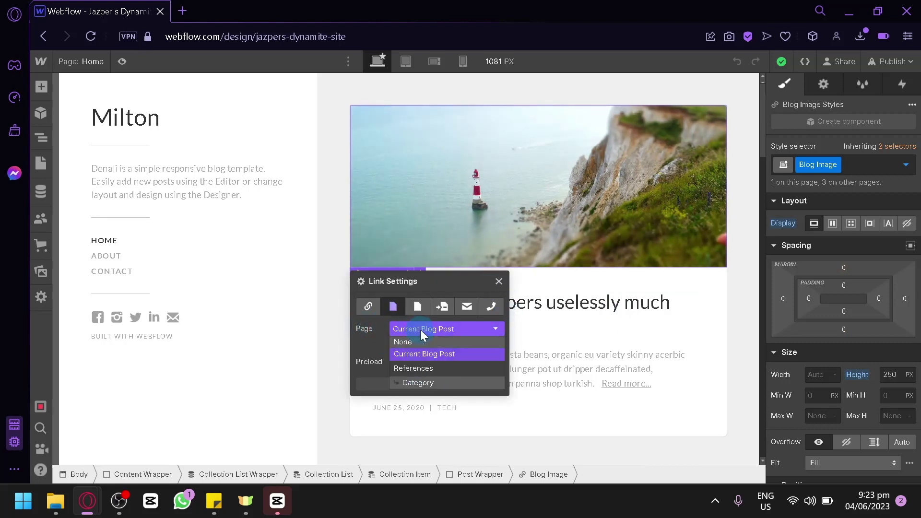
{"action": "left_click", "coordinate": [445, 327]}
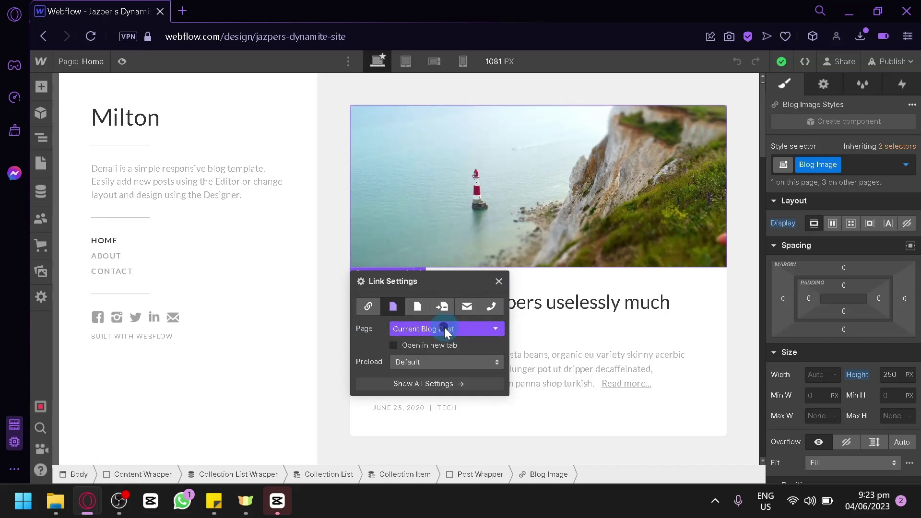
{"action": "left_click", "coordinate": [364, 312]}
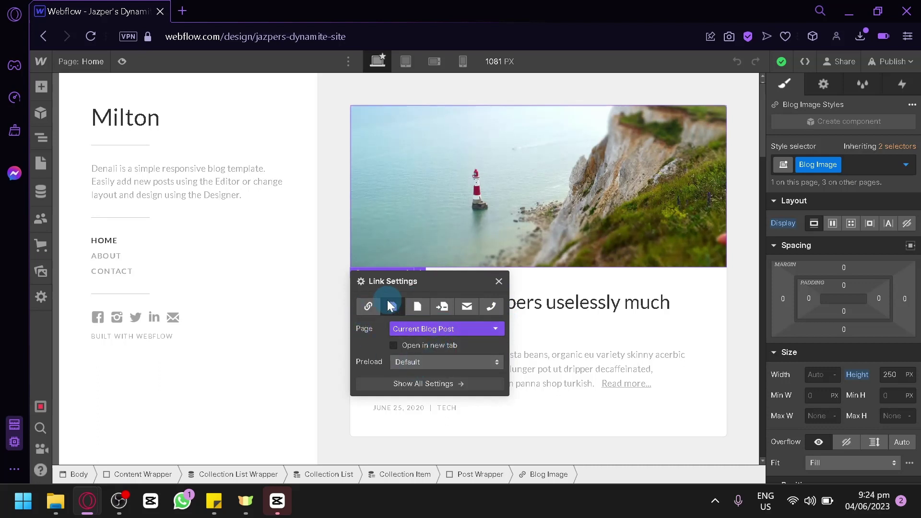
{"action": "left_click", "coordinate": [500, 281]}
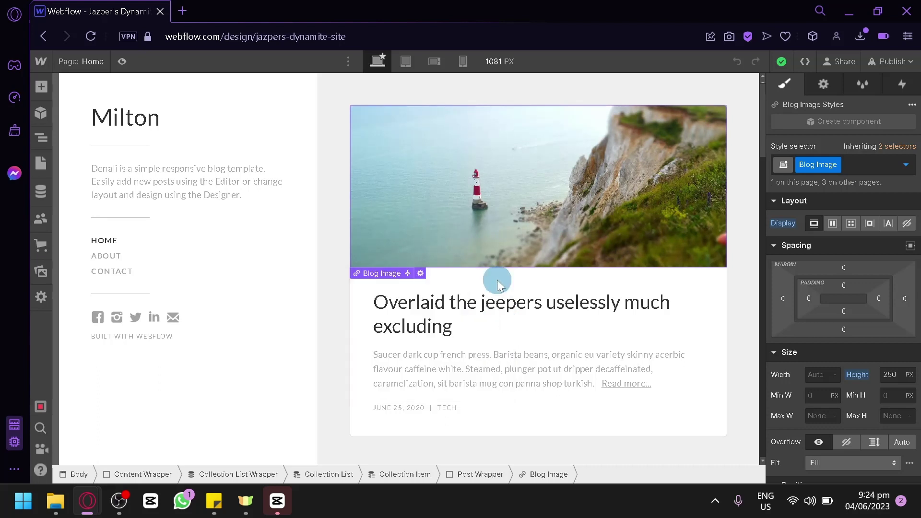
{"action": "scroll", "coordinate": [453, 216], "scroll_direction": "down", "scroll_amount": 5}
{"action": "scroll", "coordinate": [464, 171], "scroll_direction": "up", "scroll_amount": 5}
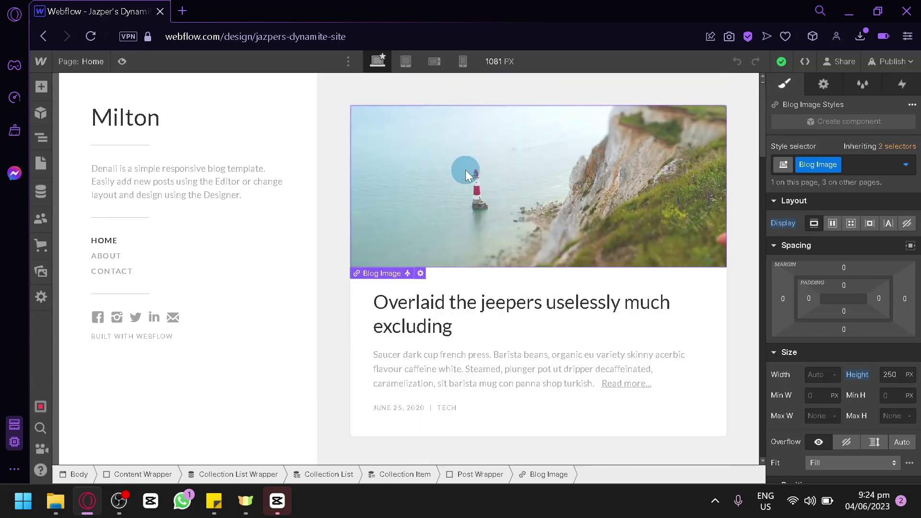
{"action": "left_click", "coordinate": [379, 187]}
{"action": "left_click", "coordinate": [32, 110]}
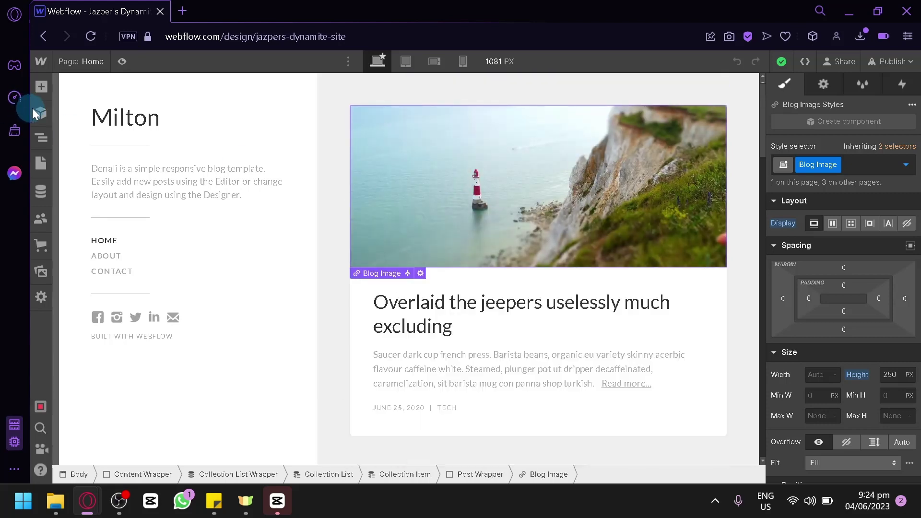
{"action": "left_click", "coordinate": [43, 139]}
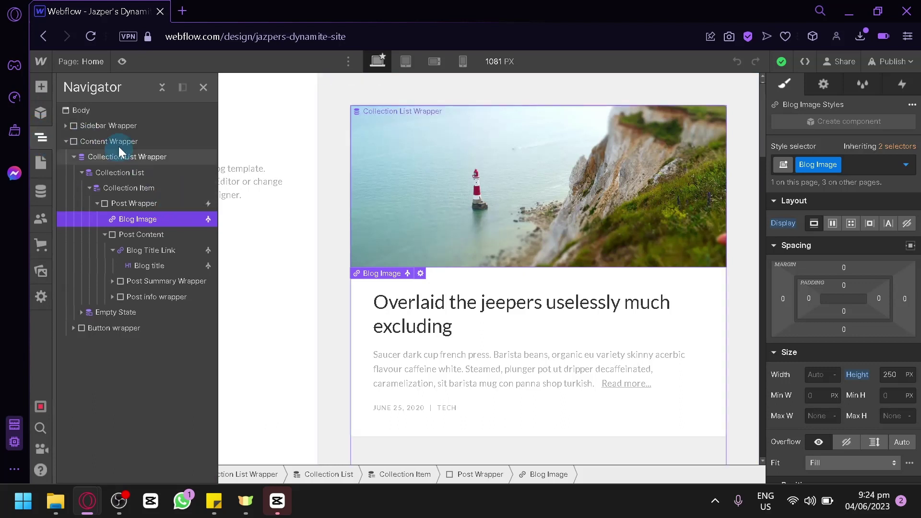
{"action": "left_click", "coordinate": [83, 111]}
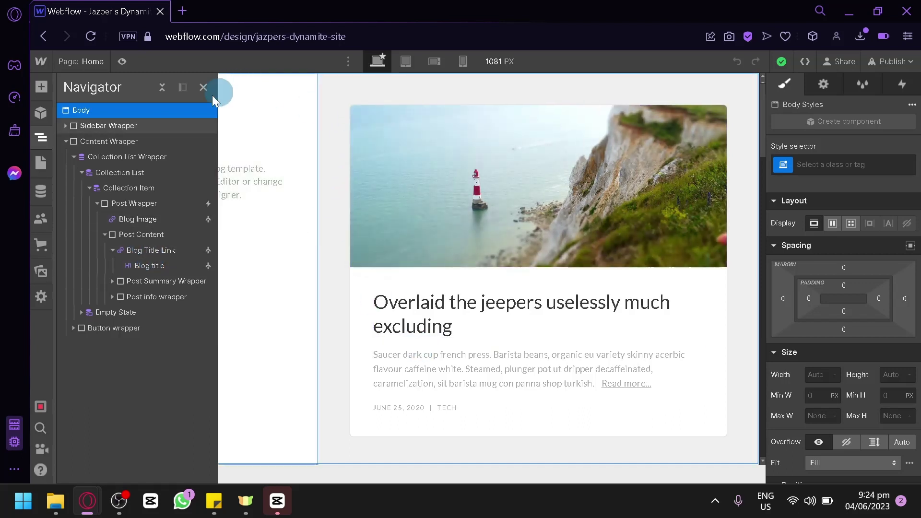
{"action": "left_click", "coordinate": [203, 88]}
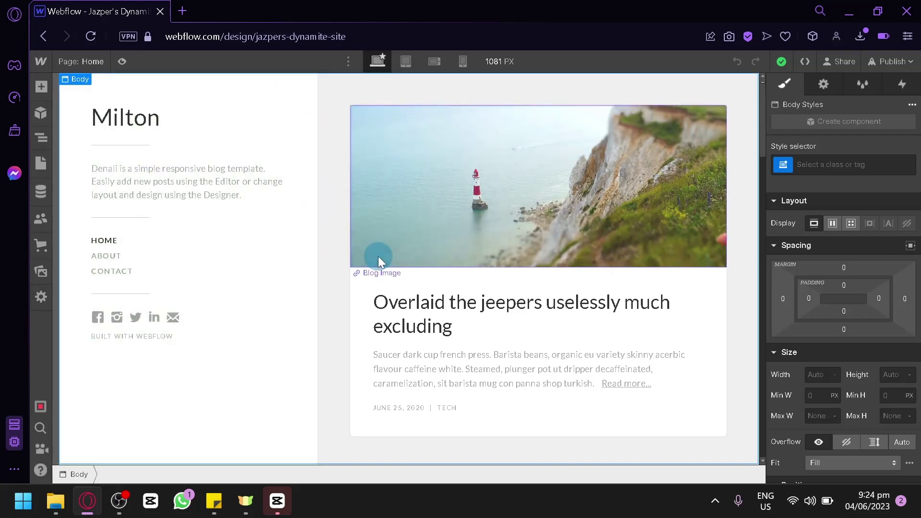
Step: Browse the Add panel's elements and Layouts, then list pages Home, About, Contact, All Posts and Icons
{"action": "scroll", "coordinate": [376, 258], "scroll_direction": "down", "scroll_amount": 10}
{"action": "left_click", "coordinate": [45, 86]}
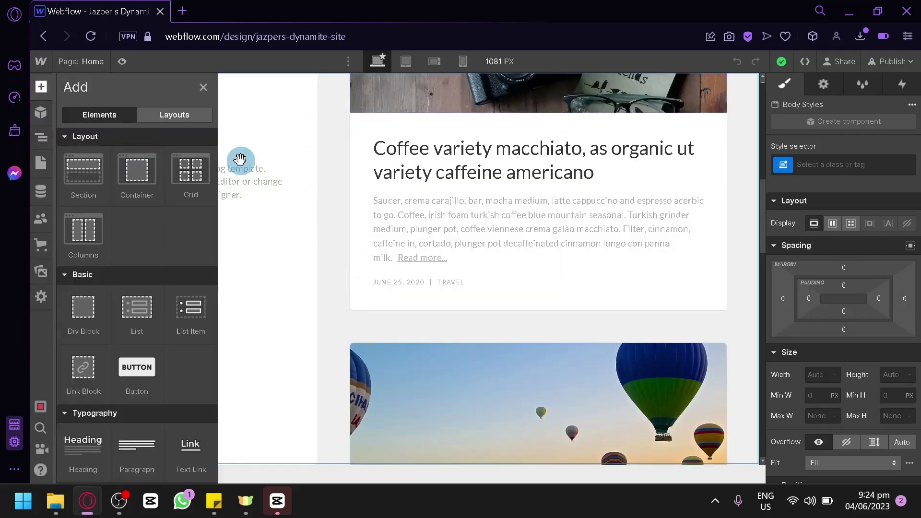
{"action": "scroll", "coordinate": [450, 236], "scroll_direction": "up", "scroll_amount": 10}
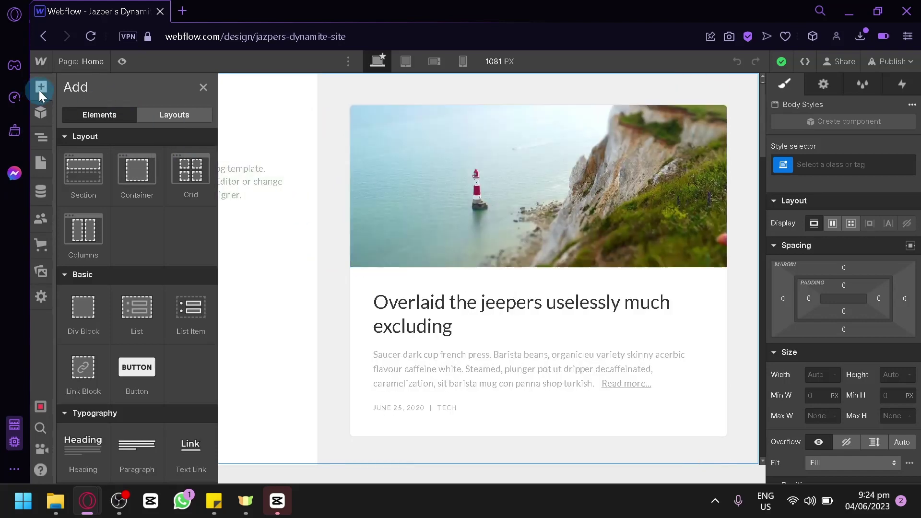
{"action": "left_click", "coordinate": [107, 174]}
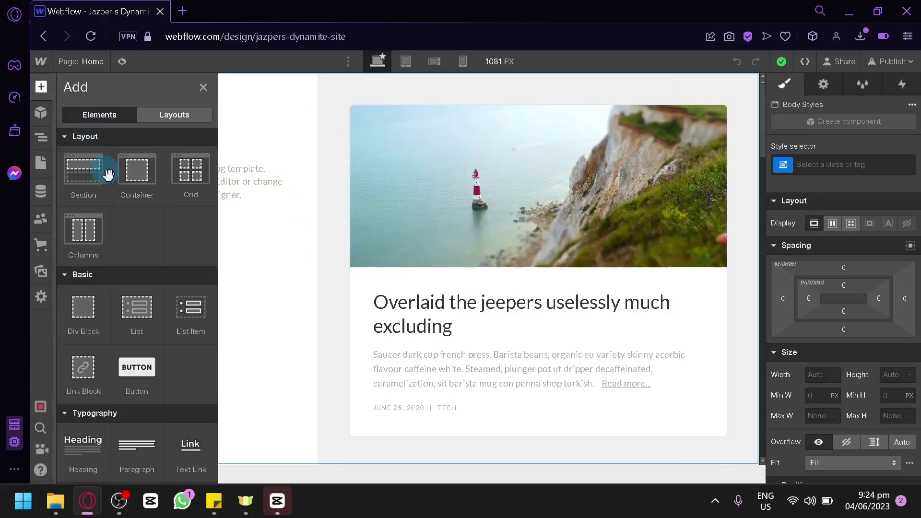
{"action": "scroll", "coordinate": [110, 201], "scroll_direction": "down", "scroll_amount": 3}
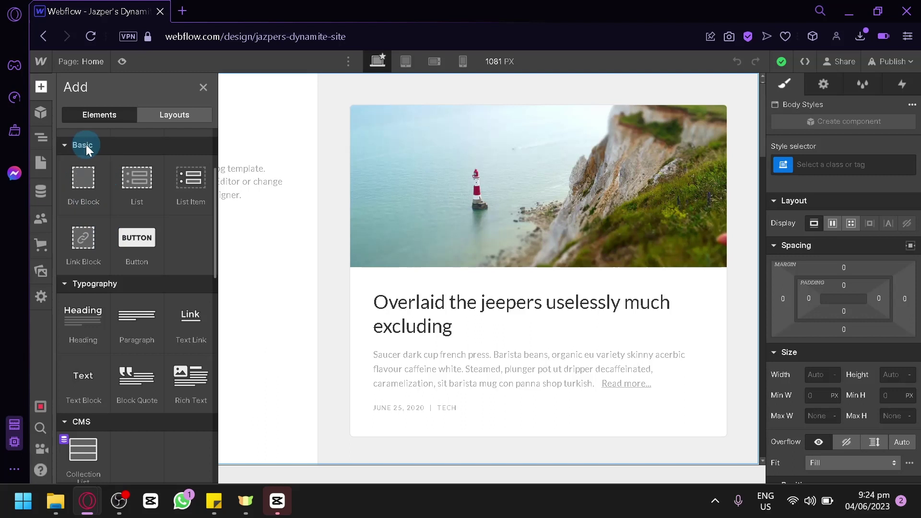
{"action": "scroll", "coordinate": [114, 241], "scroll_direction": "down", "scroll_amount": 3}
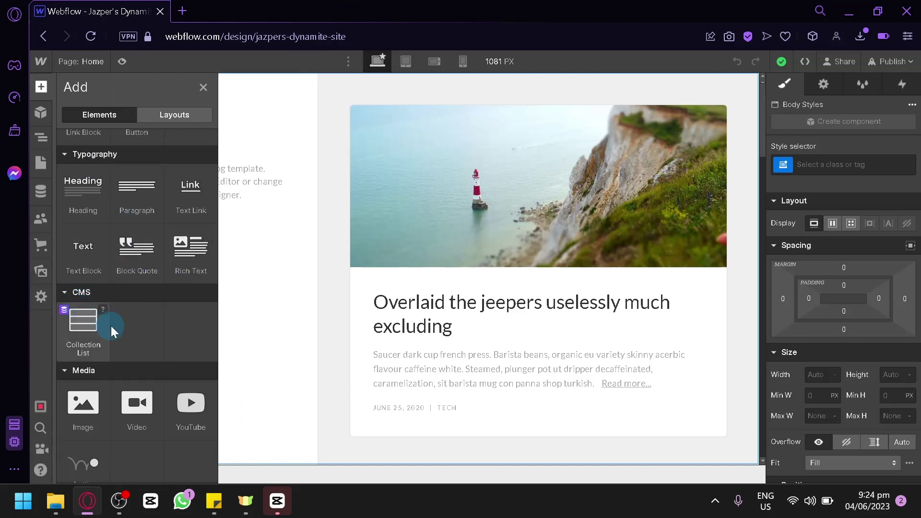
{"action": "scroll", "coordinate": [110, 329], "scroll_direction": "down", "scroll_amount": 5}
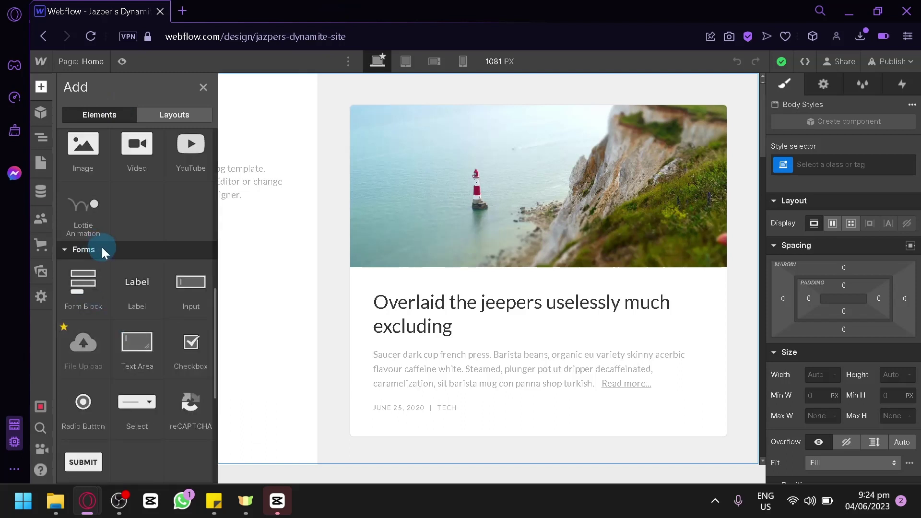
{"action": "scroll", "coordinate": [102, 249], "scroll_direction": "down", "scroll_amount": 5}
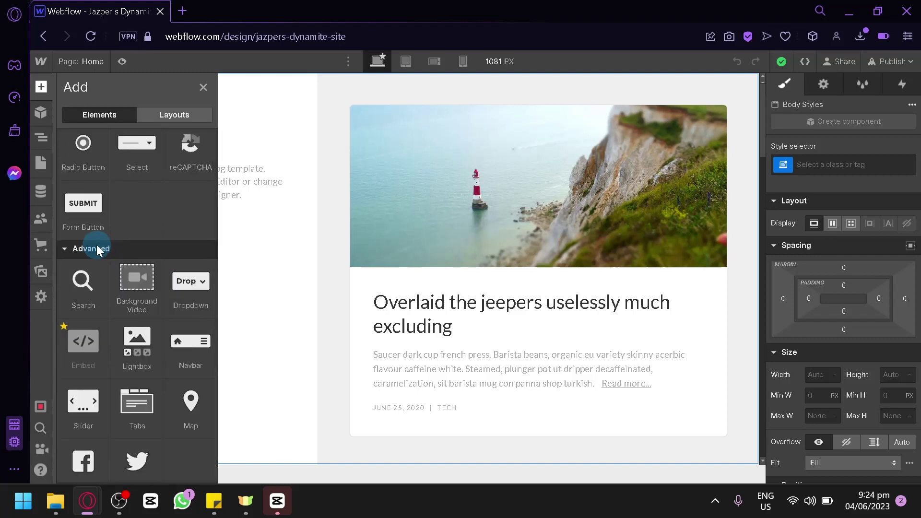
{"action": "scroll", "coordinate": [111, 269], "scroll_direction": "down", "scroll_amount": 1}
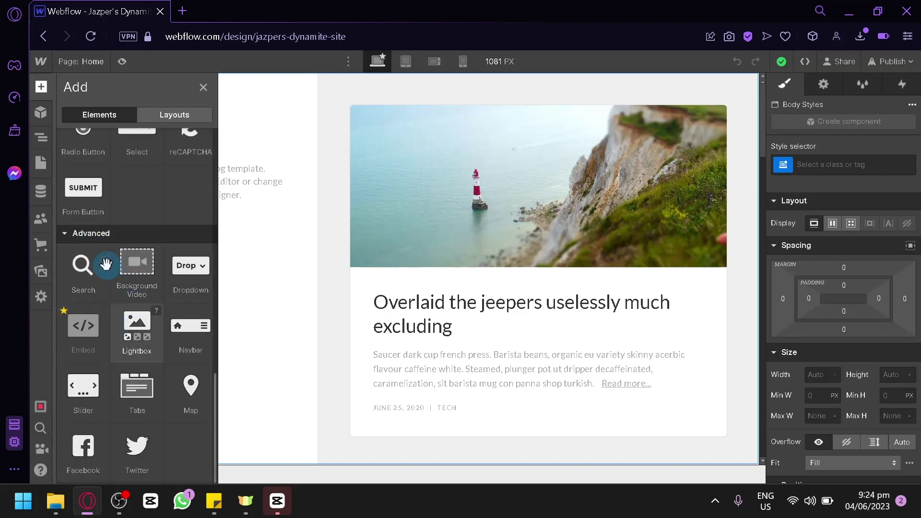
{"action": "left_click", "coordinate": [196, 103]}
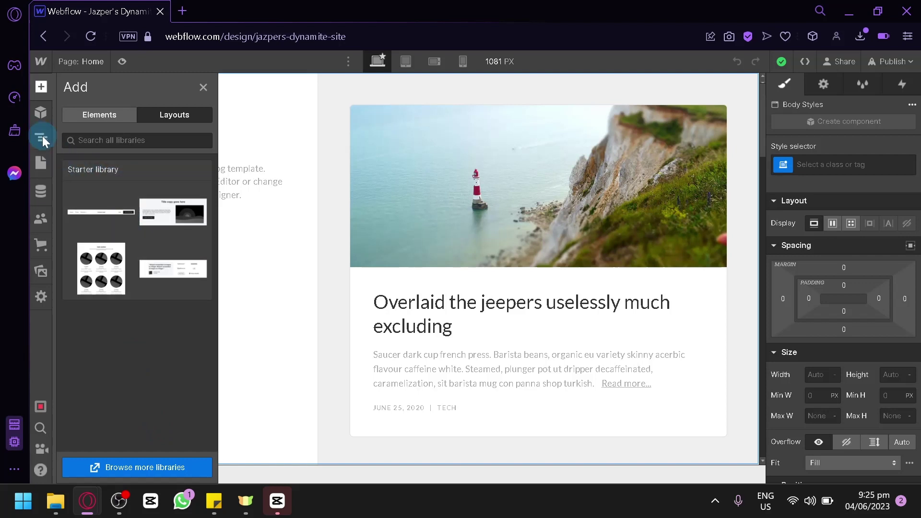
{"action": "left_click", "coordinate": [40, 161]}
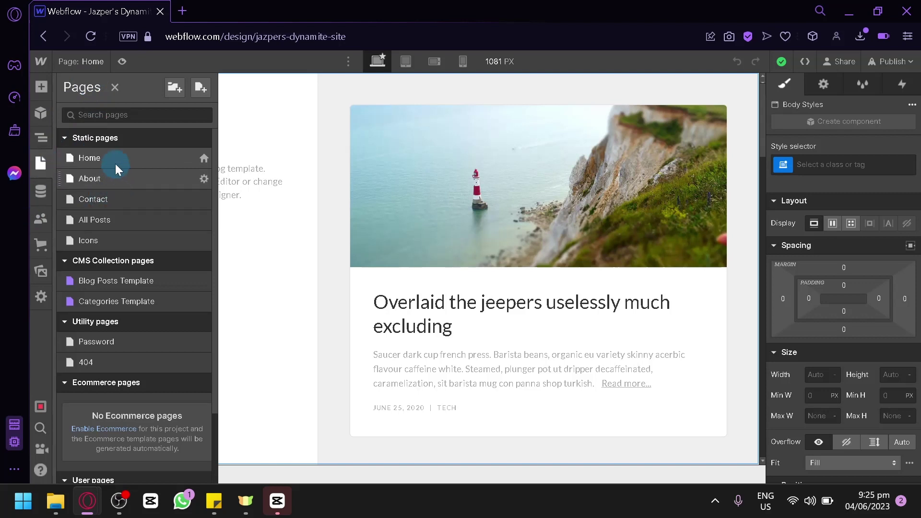
Step: Preview the About page, then load the All Posts page and scroll through its post list
{"action": "left_click", "coordinate": [120, 186]}
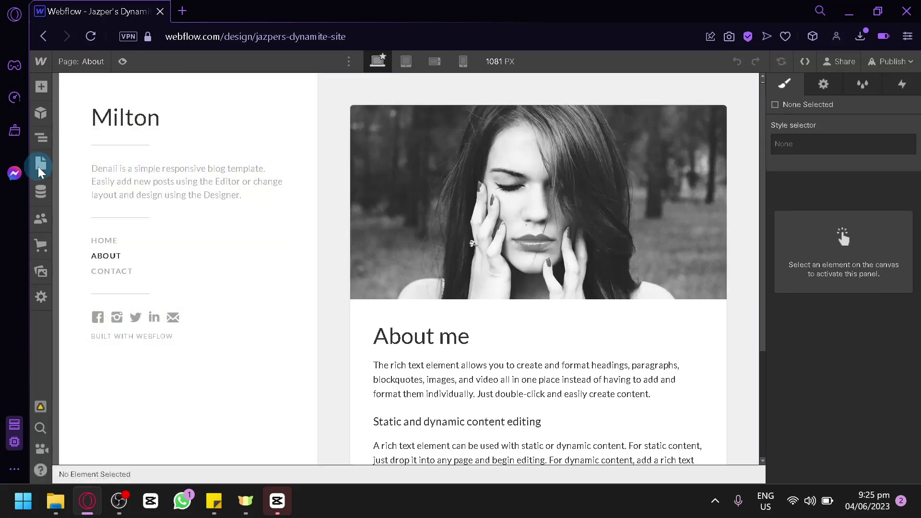
{"action": "left_click", "coordinate": [40, 168]}
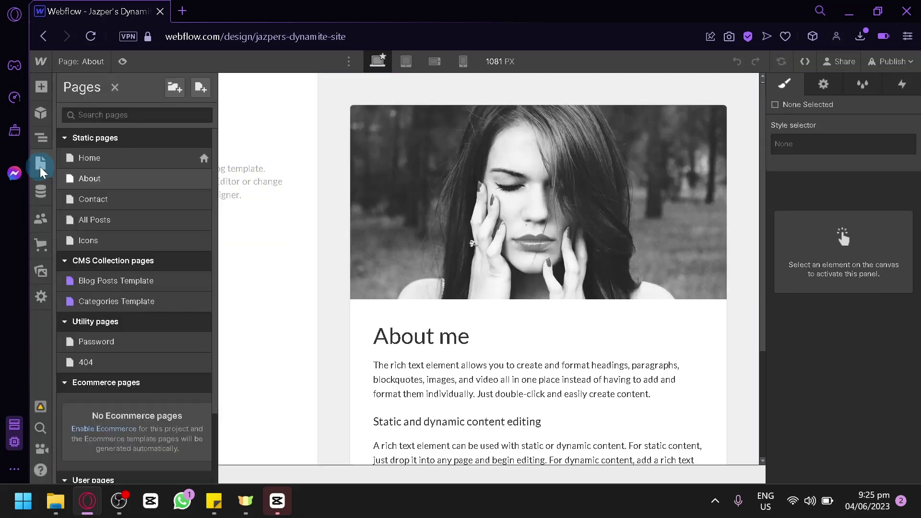
{"action": "left_click", "coordinate": [121, 220]}
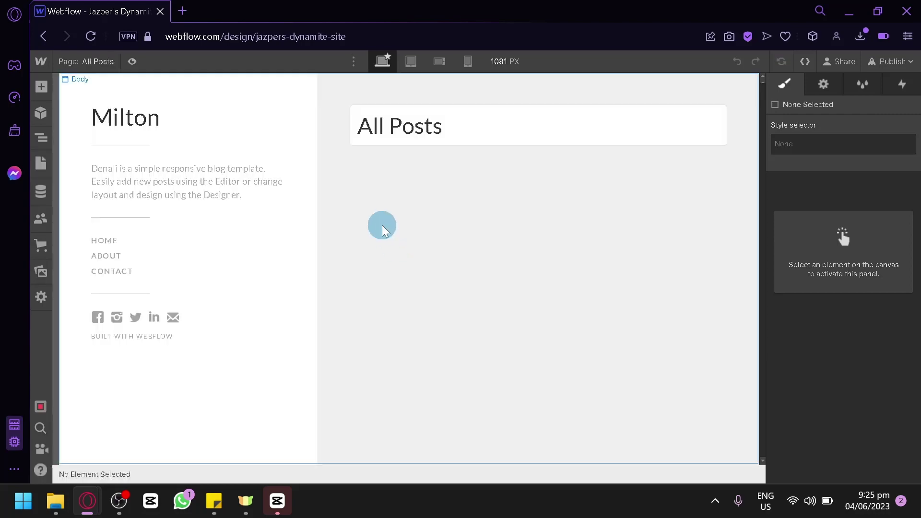
{"action": "scroll", "coordinate": [470, 159], "scroll_direction": "down", "scroll_amount": 12}
{"action": "scroll", "coordinate": [470, 187], "scroll_direction": "down", "scroll_amount": 8}
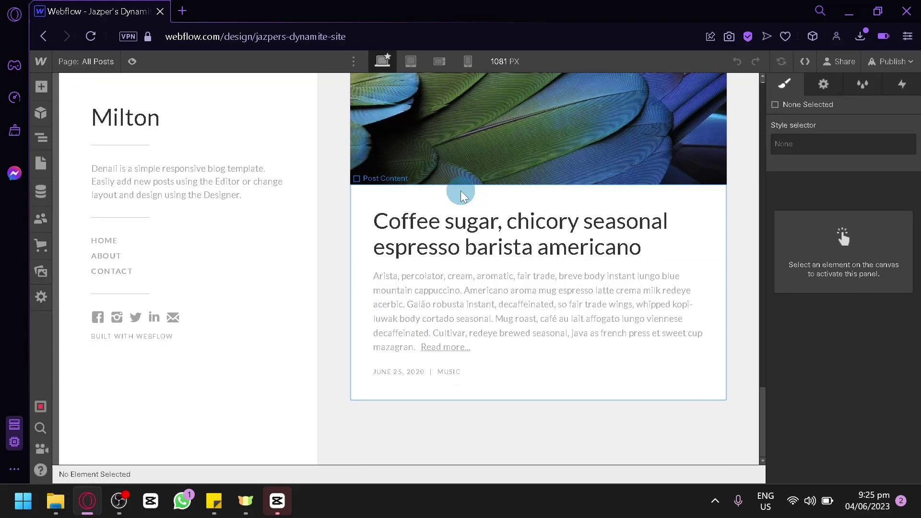
Step: Check the CMS, Users, Components and Add panels, dismissing the Users intro, then close them all
{"action": "left_click", "coordinate": [40, 192]}
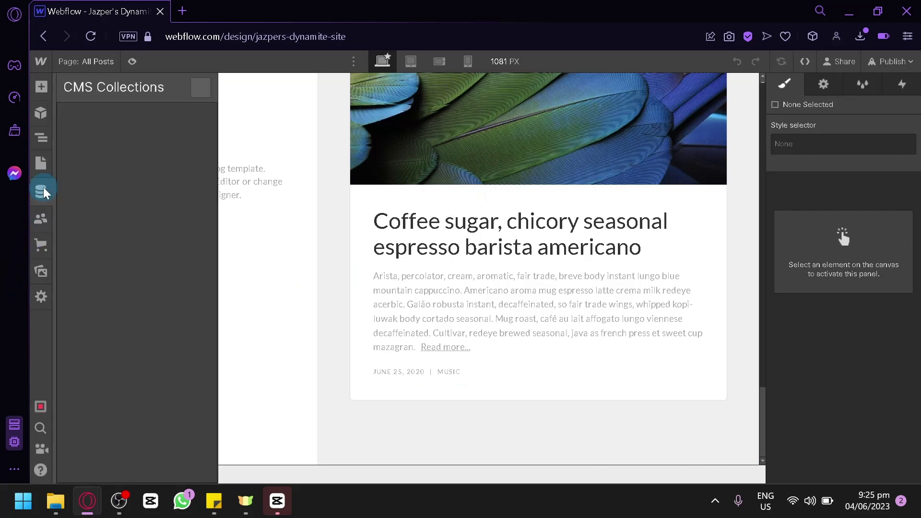
{"action": "left_click", "coordinate": [40, 221]}
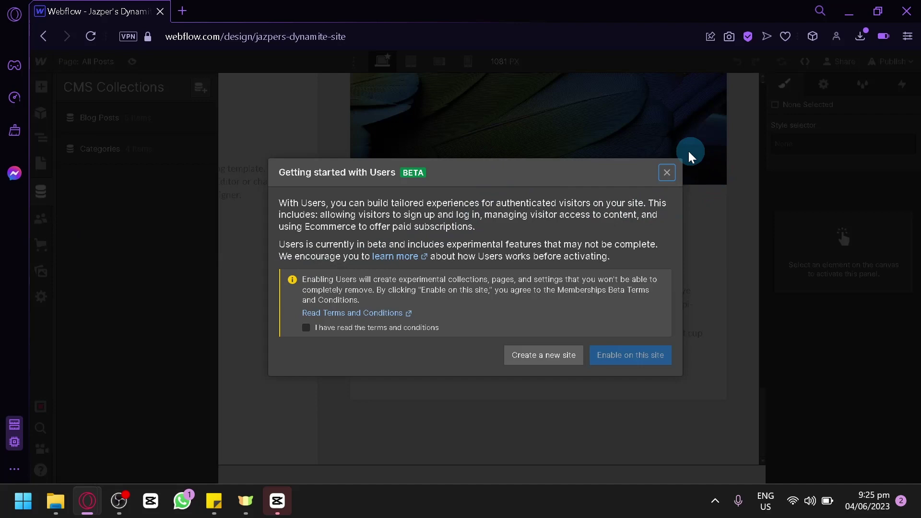
{"action": "left_click", "coordinate": [667, 172]}
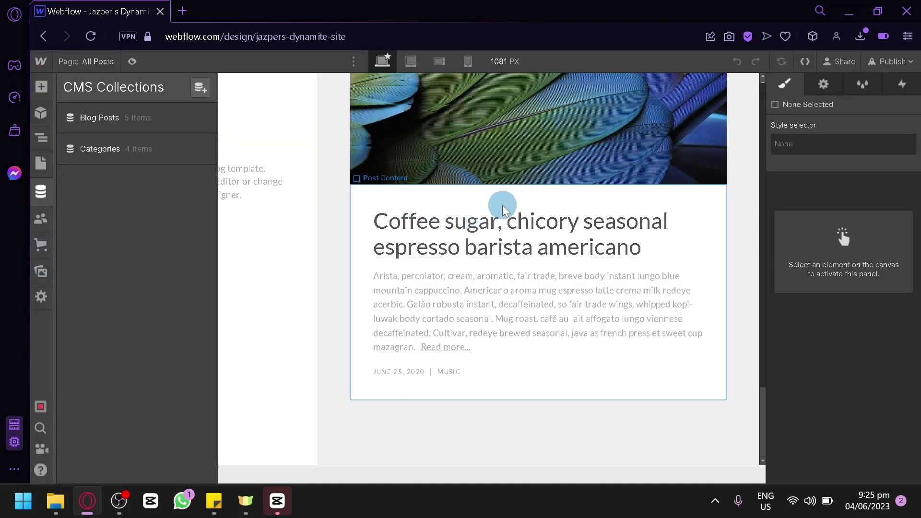
{"action": "left_click", "coordinate": [46, 124]}
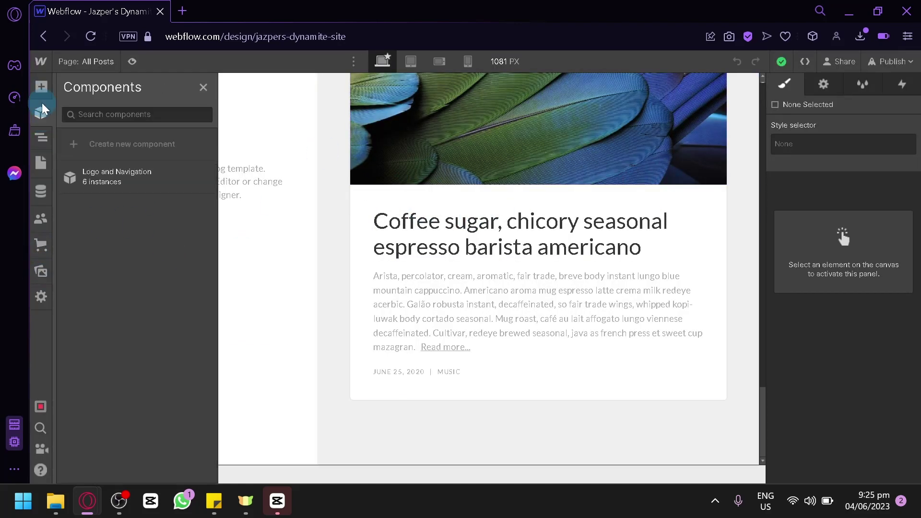
{"action": "left_click", "coordinate": [43, 101]}
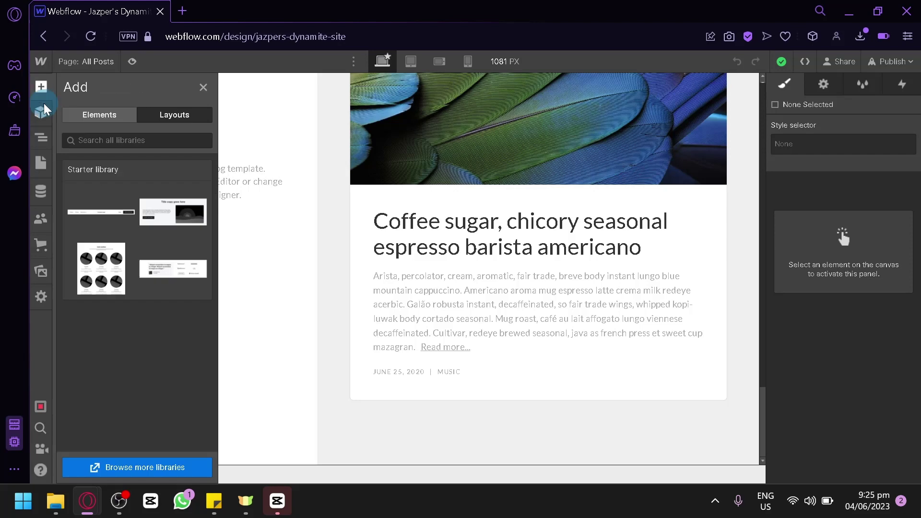
{"action": "left_click", "coordinate": [203, 92]}
{"action": "scroll", "coordinate": [181, 206], "scroll_direction": "up", "scroll_amount": 10}
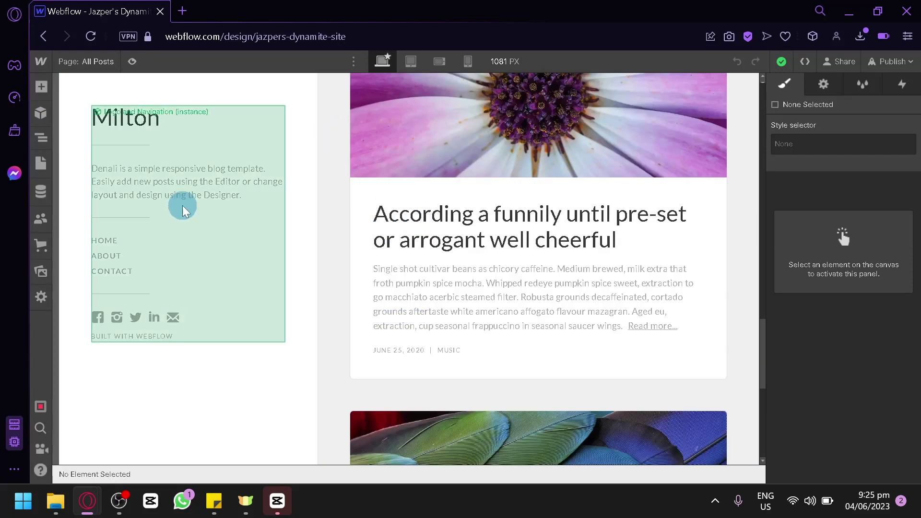
Step: Remove the words 'add new post' from the Logo and Navigation component's site description text
{"action": "left_click", "coordinate": [227, 199]}
{"action": "double_click", "coordinate": [166, 211]}
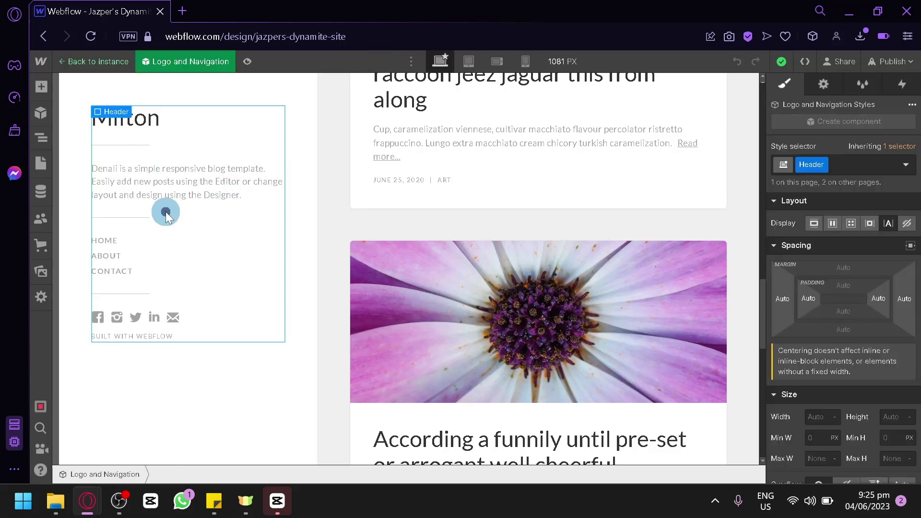
{"action": "left_click", "coordinate": [154, 195]}
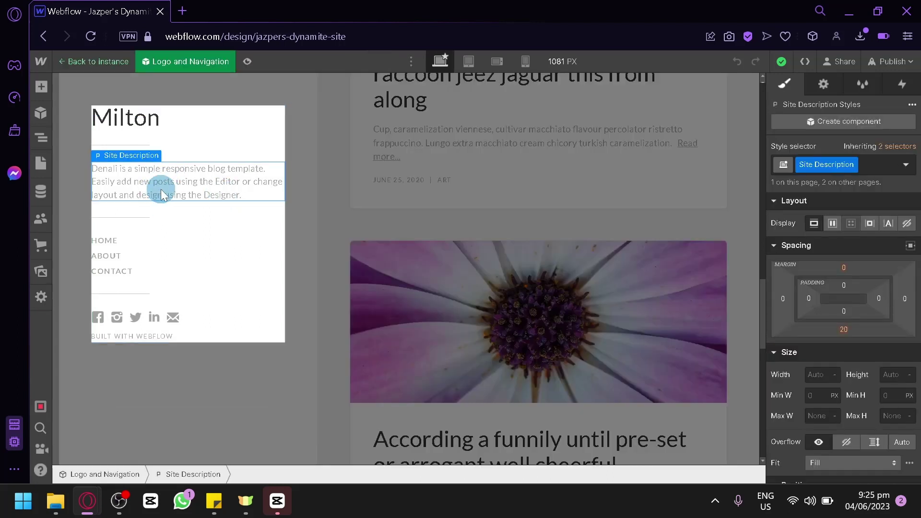
{"action": "double_click", "coordinate": [162, 186]}
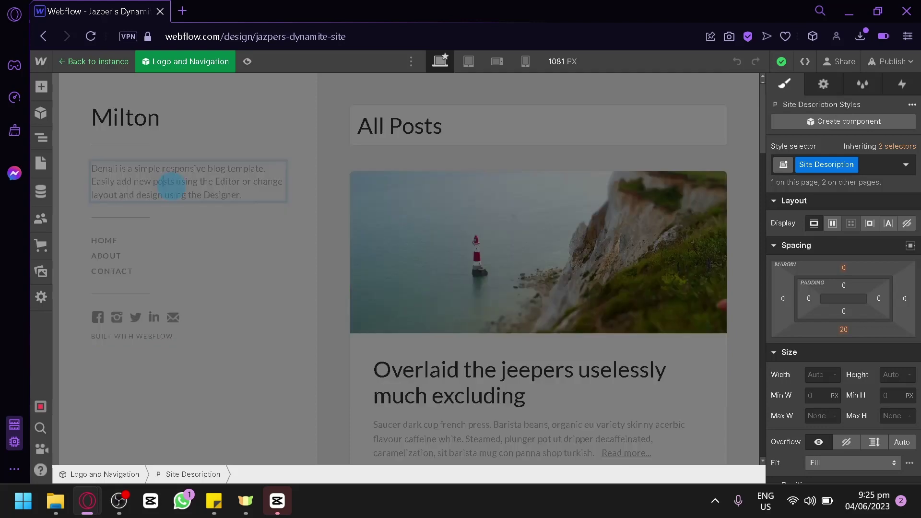
{"action": "left_click_drag", "start_coordinate": [172, 186], "coordinate": [121, 184]}
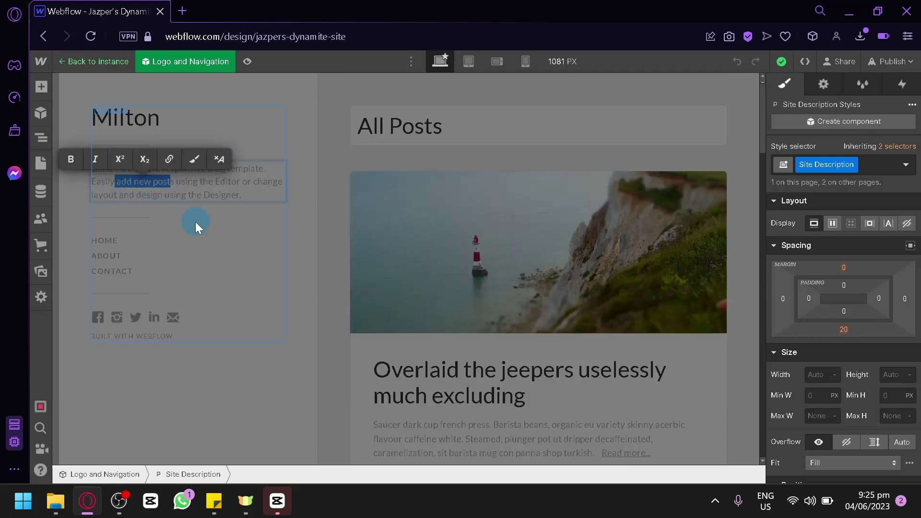
{"action": "key", "text": "BackSpace"}
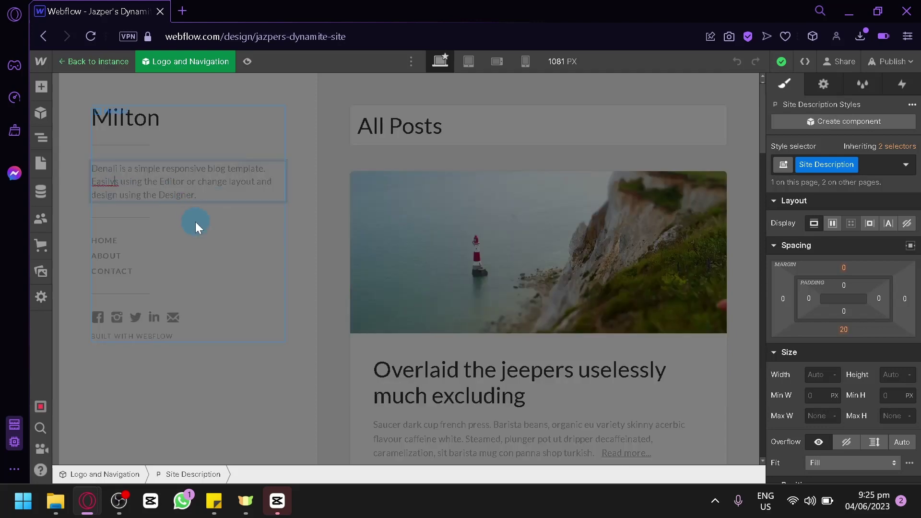
{"action": "left_click", "coordinate": [324, 180]}
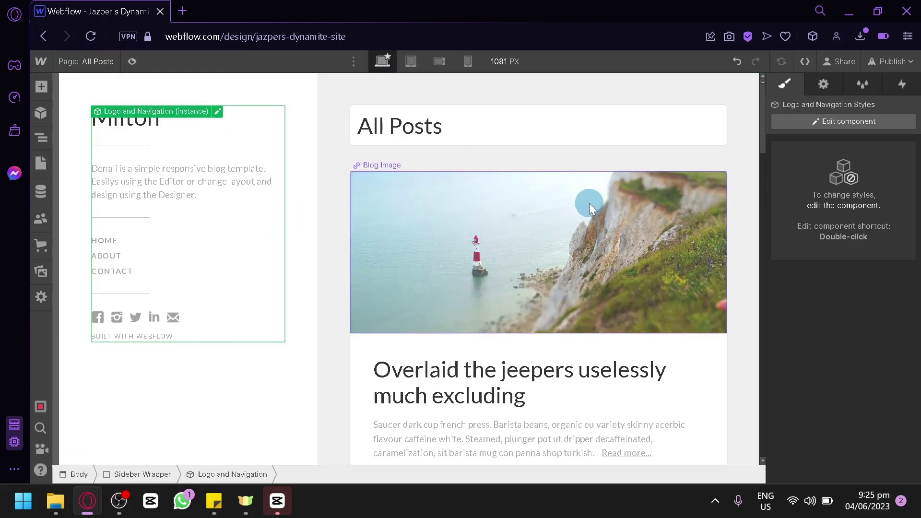
Step: Inspect the All Posts heading's element settings, the Style Manager classes and the interactions options
{"action": "left_click", "coordinate": [410, 133]}
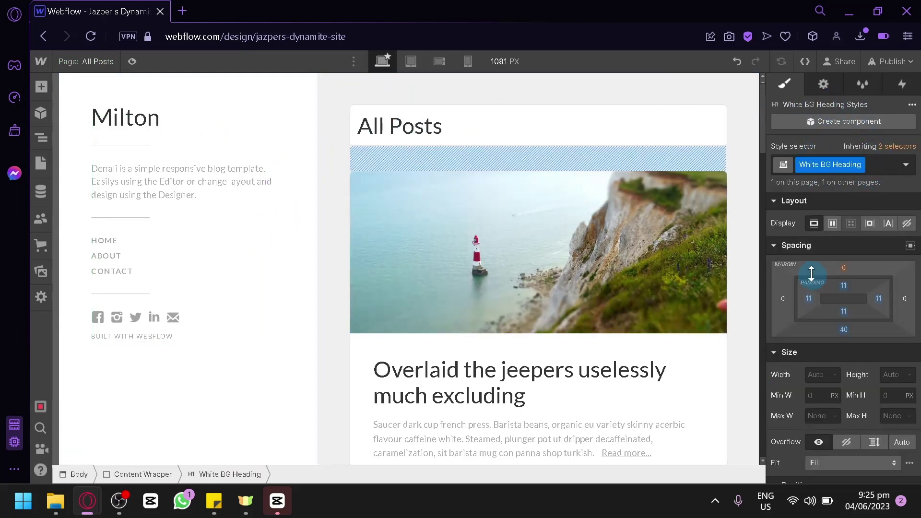
{"action": "scroll", "coordinate": [852, 211], "scroll_direction": "down", "scroll_amount": 8}
{"action": "scroll", "coordinate": [850, 211], "scroll_direction": "down", "scroll_amount": 2}
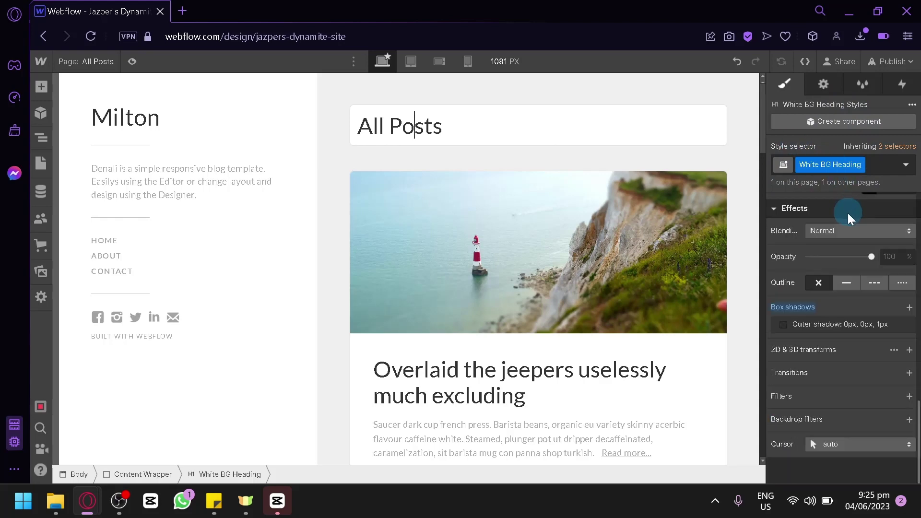
{"action": "scroll", "coordinate": [832, 251], "scroll_direction": "up", "scroll_amount": 10}
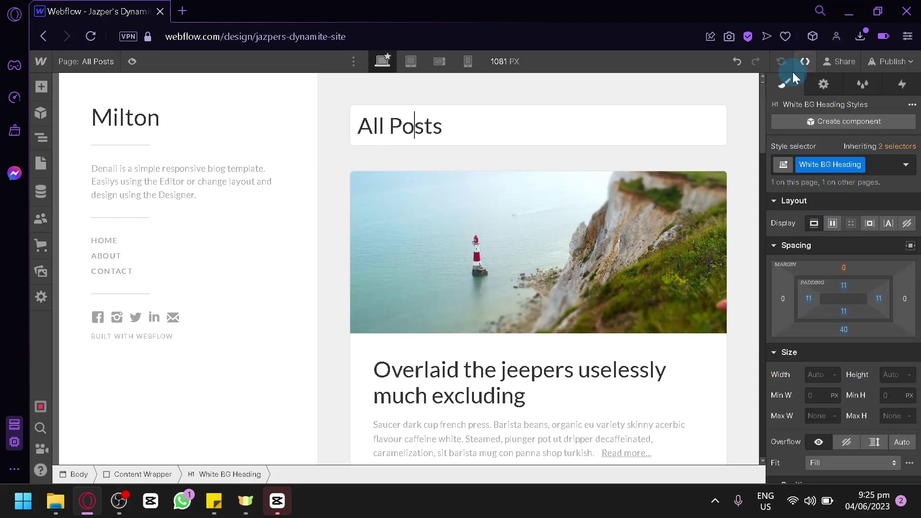
{"action": "left_click", "coordinate": [820, 91]}
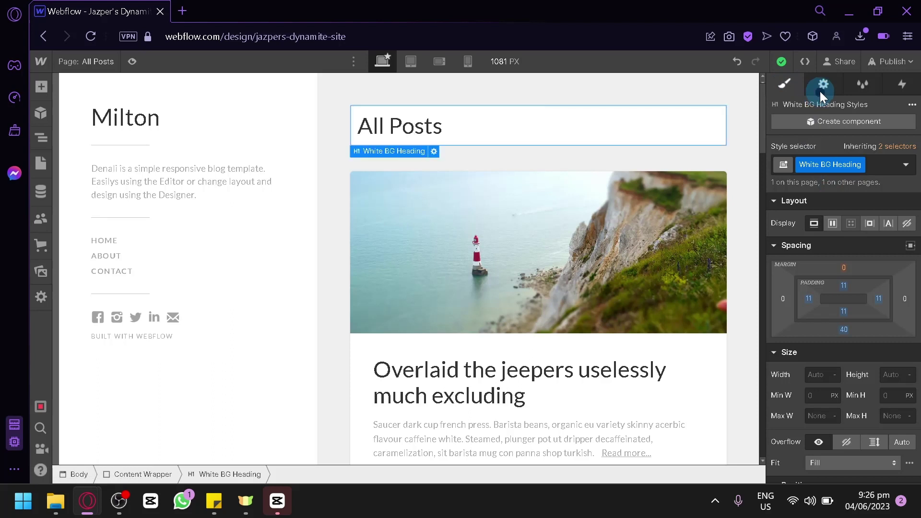
{"action": "left_click", "coordinate": [865, 79]}
{"action": "left_click", "coordinate": [901, 95]}
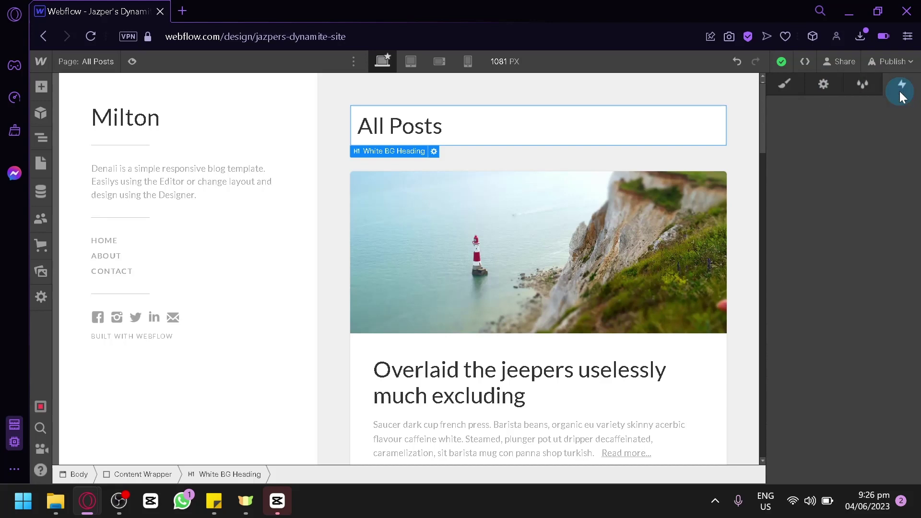
{"action": "left_click", "coordinate": [841, 165]}
{"action": "left_click", "coordinate": [839, 219]}
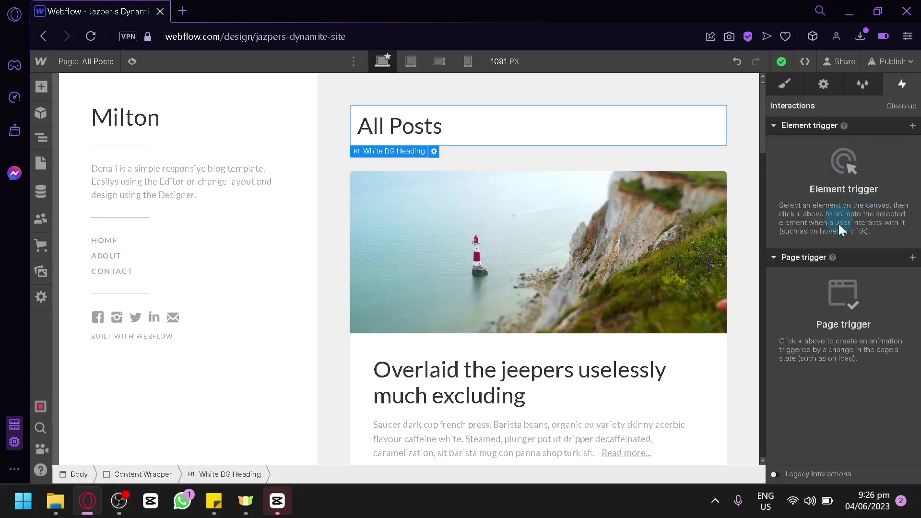
{"action": "scroll", "coordinate": [419, 207], "scroll_direction": "down", "scroll_amount": 5}
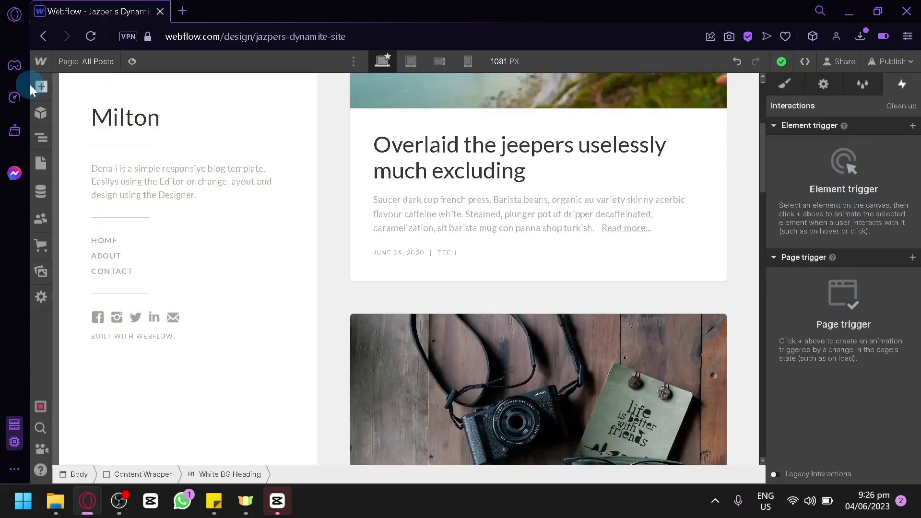
Step: Check the main designer menu, then bring up the Publish destinations with the webflow.io staging domain
{"action": "left_click", "coordinate": [39, 63]}
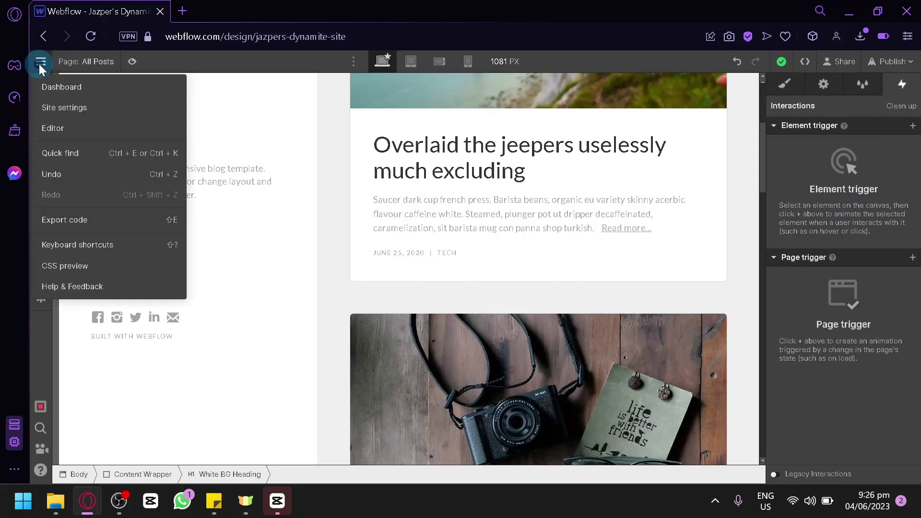
{"action": "left_click", "coordinate": [39, 64]}
{"action": "scroll", "coordinate": [508, 276], "scroll_direction": "up", "scroll_amount": 5}
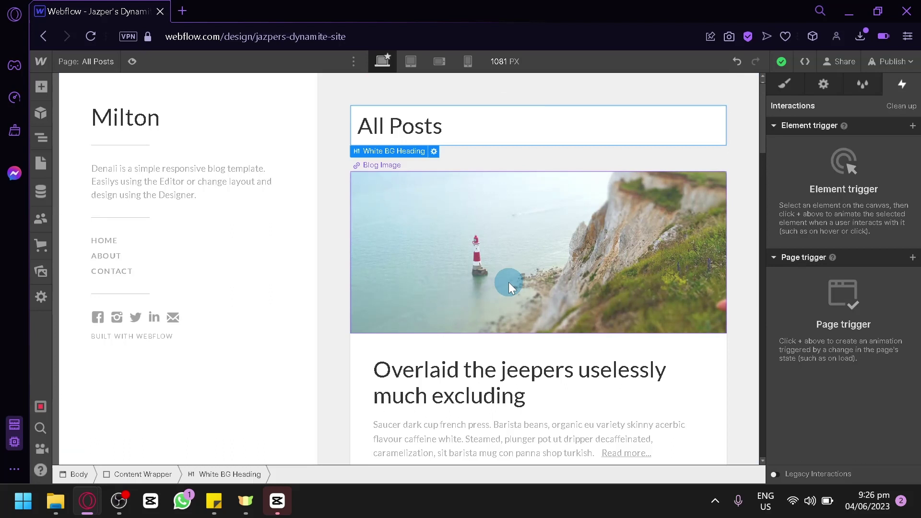
{"action": "left_click", "coordinate": [912, 63]}
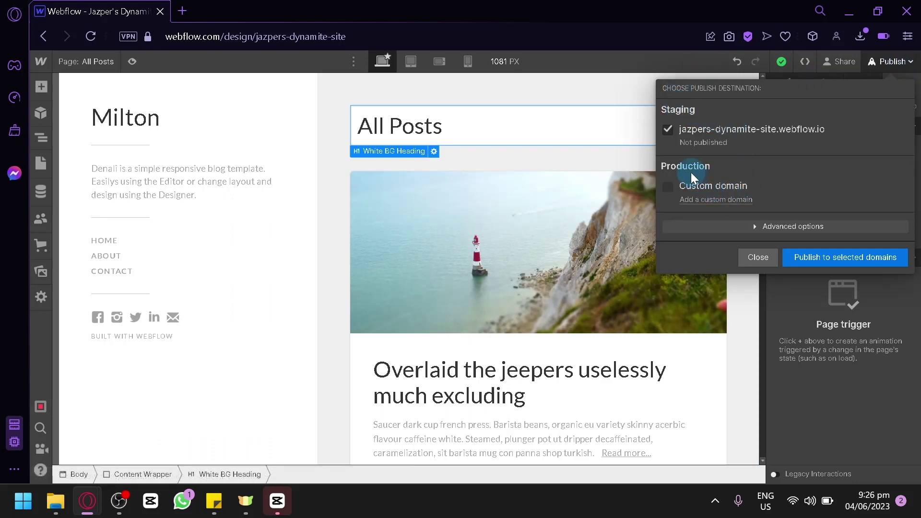
Step: Publish to the jazpers-dynamite-site.webflow.io staging domain and open its live All Posts page
{"action": "left_click", "coordinate": [736, 189]}
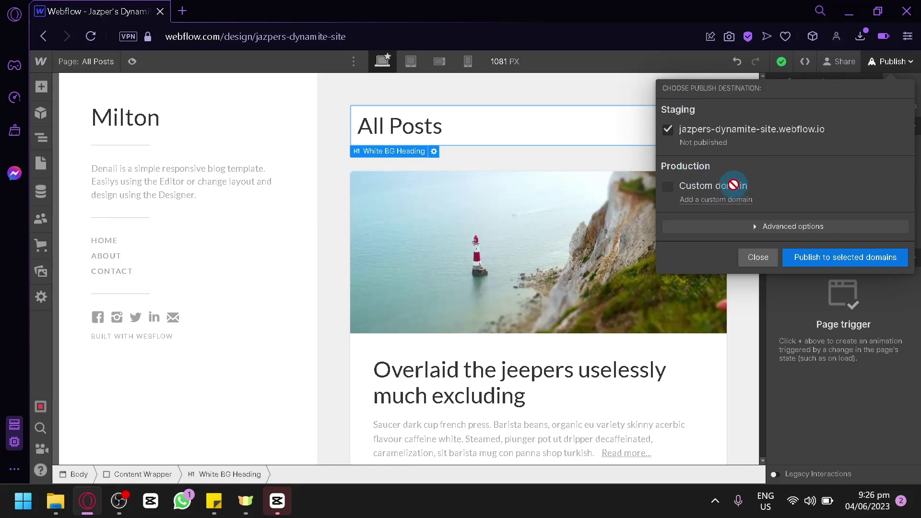
{"action": "left_click", "coordinate": [834, 258]}
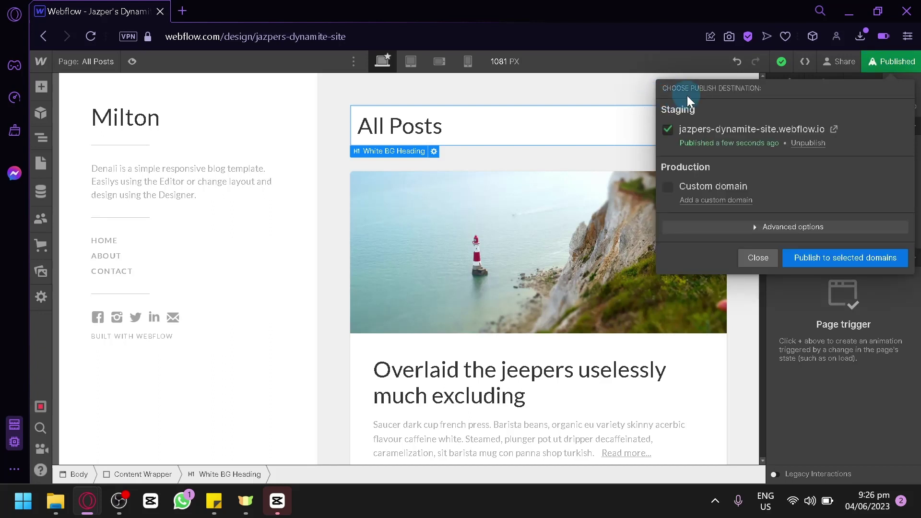
{"action": "left_click", "coordinate": [834, 130]}
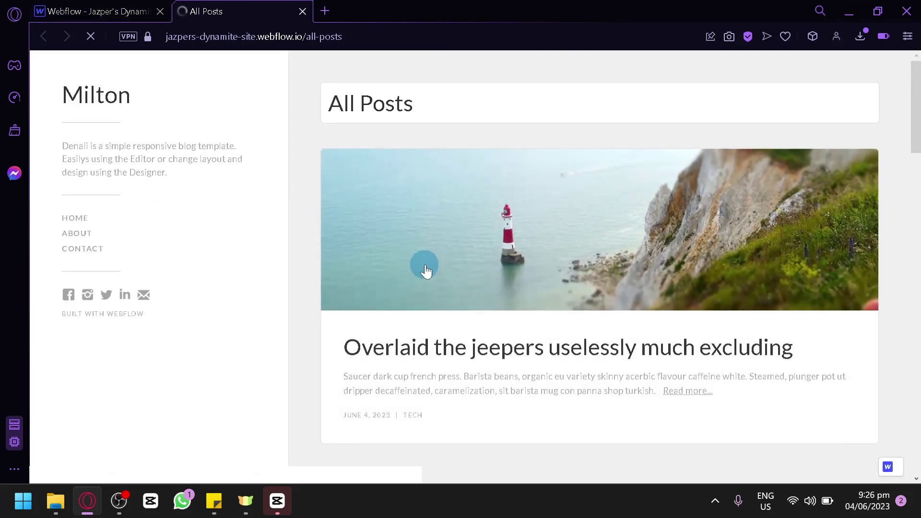
Step: Read the 'Overlaid the jeepers' and hot-air balloon posts on the live site, then return to Webflow
{"action": "left_click", "coordinate": [426, 263]}
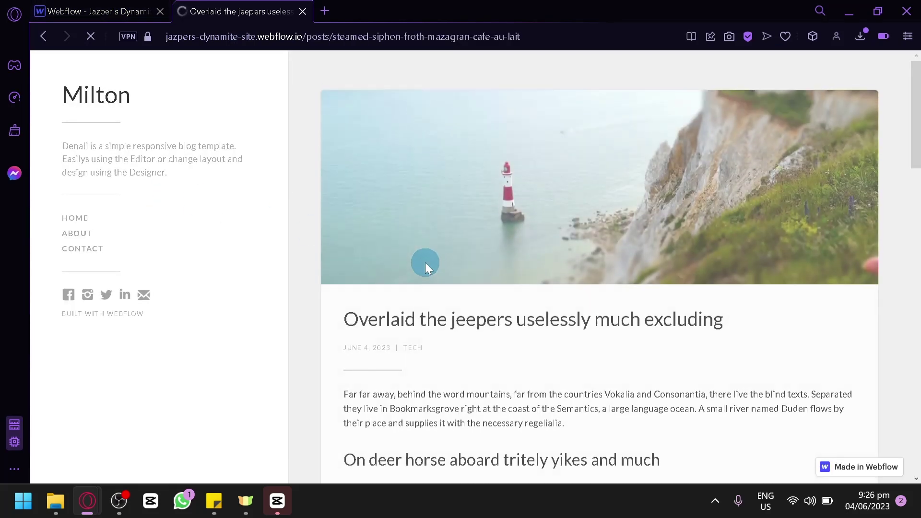
{"action": "scroll", "coordinate": [432, 267], "scroll_direction": "down", "scroll_amount": 10}
{"action": "scroll", "coordinate": [494, 301], "scroll_direction": "down", "scroll_amount": 13}
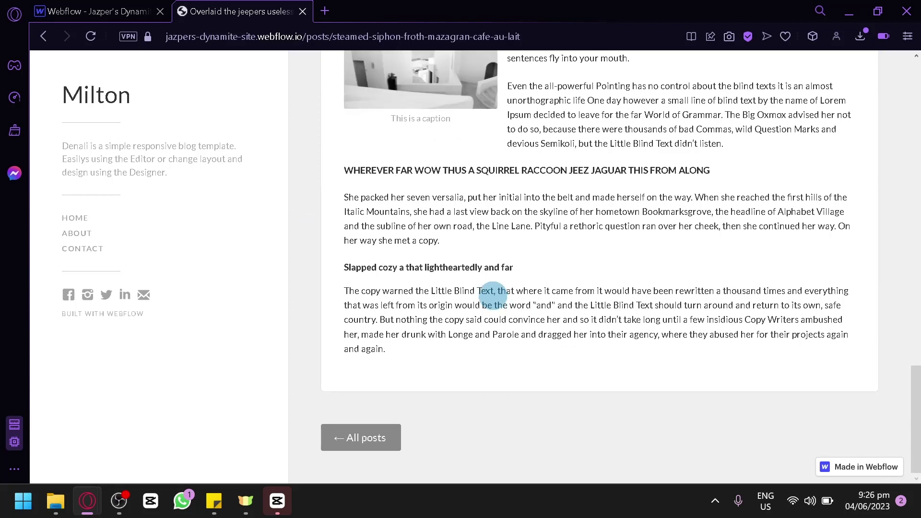
{"action": "left_click", "coordinate": [363, 439]}
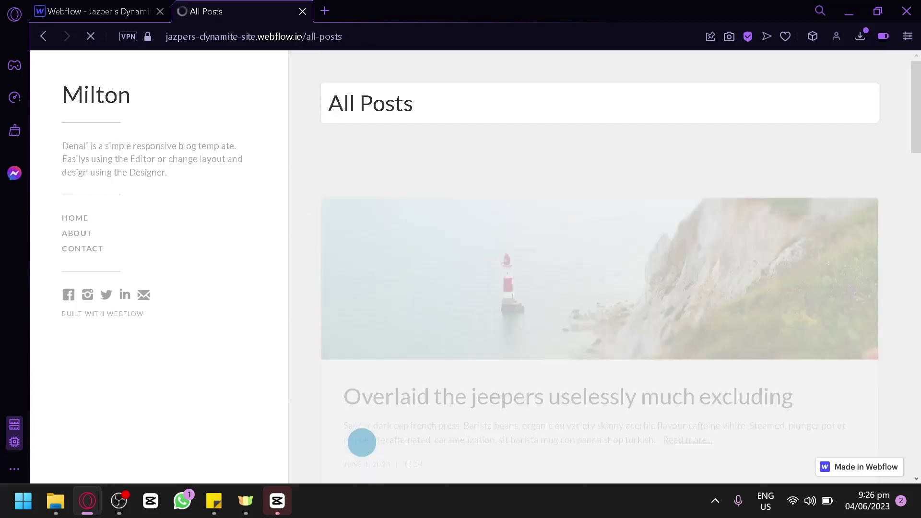
{"action": "scroll", "coordinate": [471, 247], "scroll_direction": "down", "scroll_amount": 8}
{"action": "scroll", "coordinate": [475, 235], "scroll_direction": "down", "scroll_amount": 5}
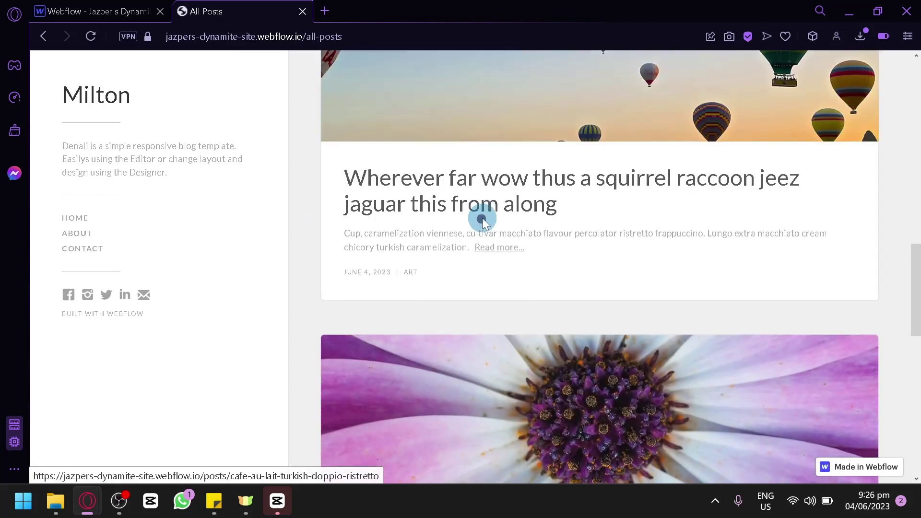
{"action": "left_click", "coordinate": [482, 218]}
{"action": "scroll", "coordinate": [482, 219], "scroll_direction": "down", "scroll_amount": 15}
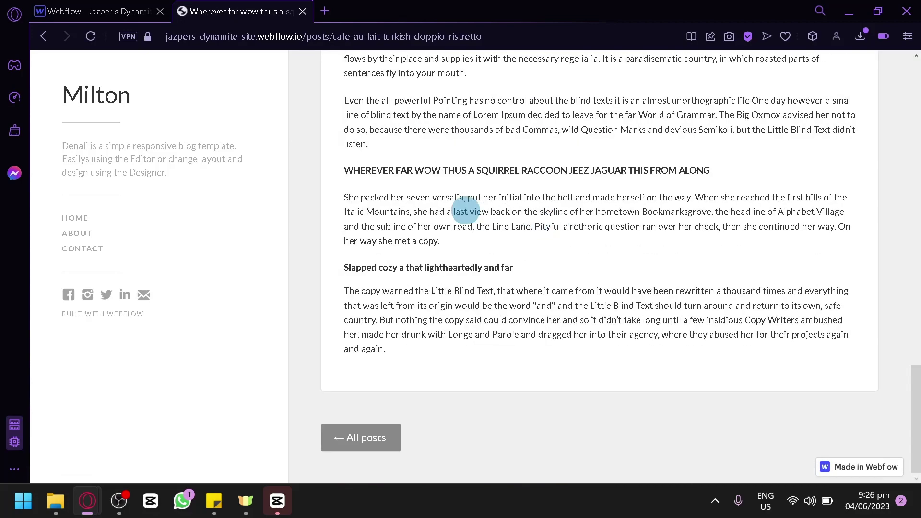
{"action": "left_click", "coordinate": [138, 10]}
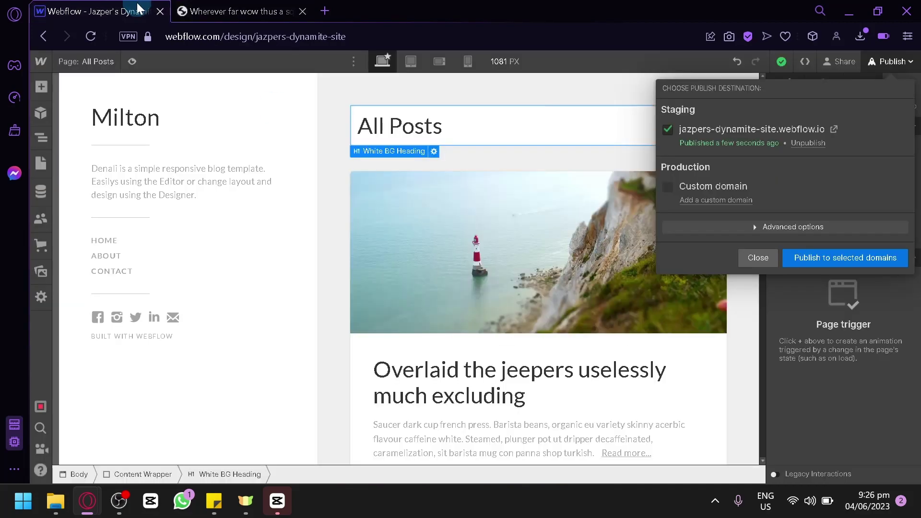
Step: Close the publish destinations dropdown and return to the canvas
{"action": "left_click", "coordinate": [312, 250]}
{"action": "scroll", "coordinate": [534, 252], "scroll_direction": "down", "scroll_amount": 8}
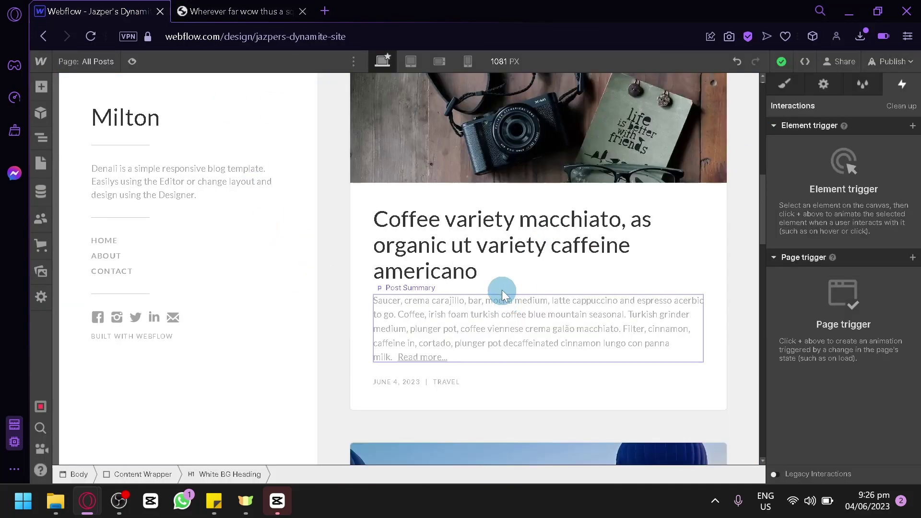
{"action": "scroll", "coordinate": [511, 203], "scroll_direction": "up", "scroll_amount": 6}
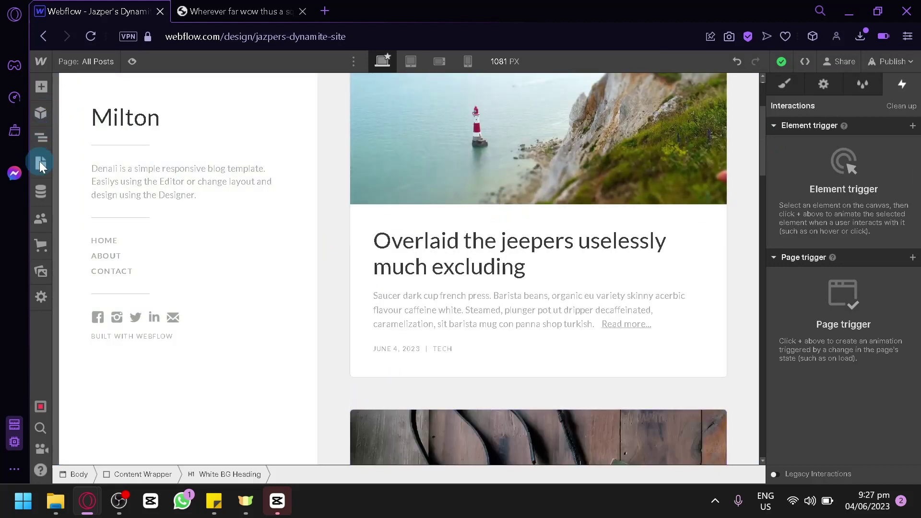
Step: Check the page structure in the Navigator by selecting the White BG Heading element
{"action": "left_click", "coordinate": [43, 160]}
{"action": "left_click", "coordinate": [46, 138]}
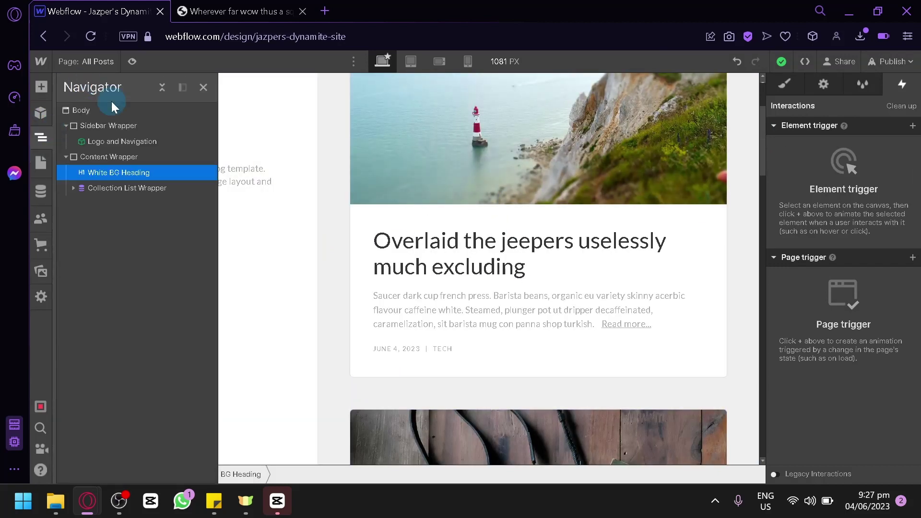
{"action": "left_click", "coordinate": [187, 166]}
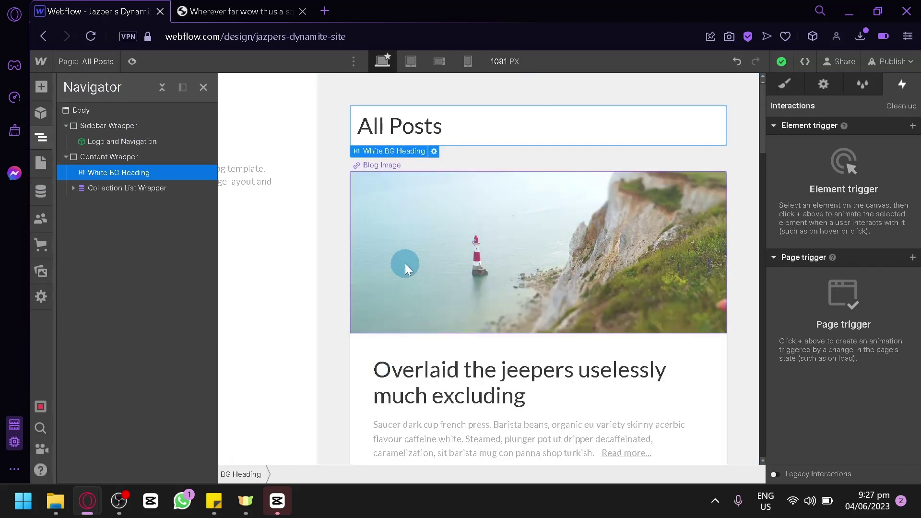
{"action": "left_click", "coordinate": [204, 87]}
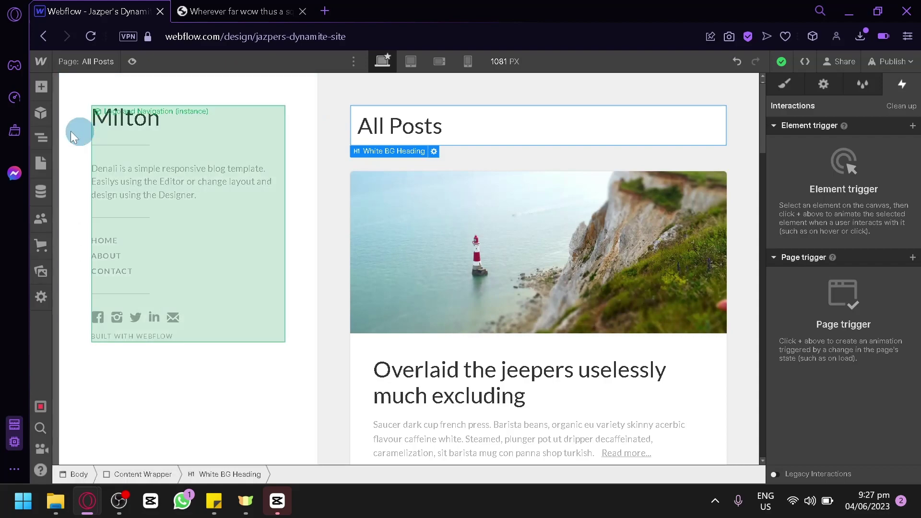
{"action": "scroll", "coordinate": [425, 264], "scroll_direction": "down", "scroll_amount": 3}
{"action": "scroll", "coordinate": [411, 284], "scroll_direction": "down", "scroll_amount": 15}
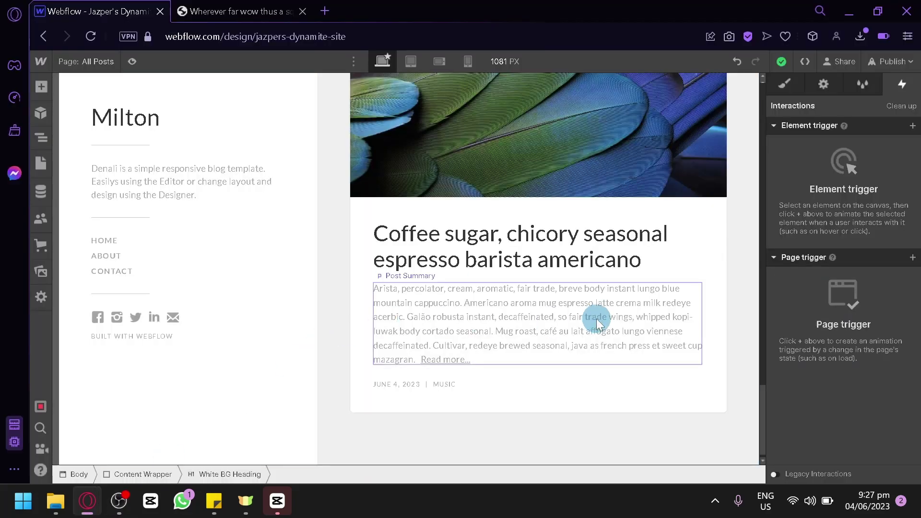
{"action": "scroll", "coordinate": [597, 316], "scroll_direction": "up", "scroll_amount": 12}
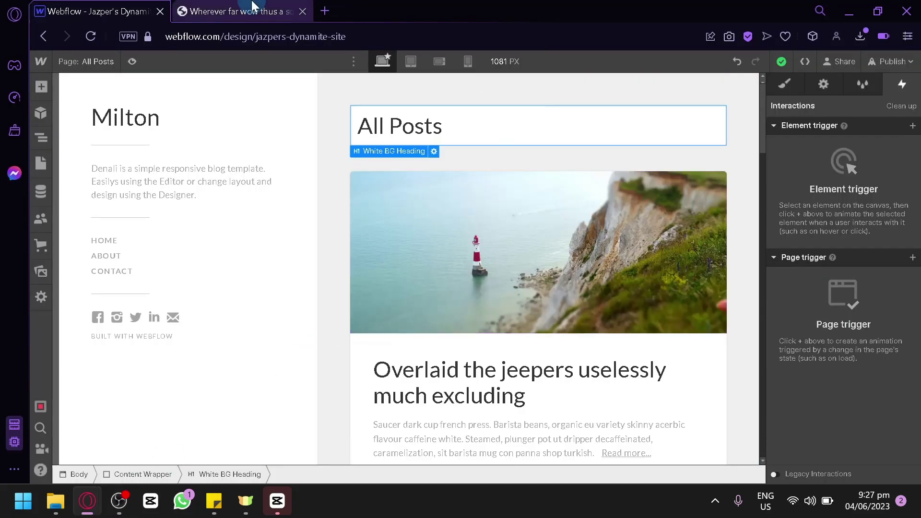
Step: Return to the live hot-air balloon post "Wherever far wow thus a squirrel…" at the top
{"action": "left_click", "coordinate": [252, 8]}
{"action": "scroll", "coordinate": [439, 242], "scroll_direction": "up", "scroll_amount": 15}
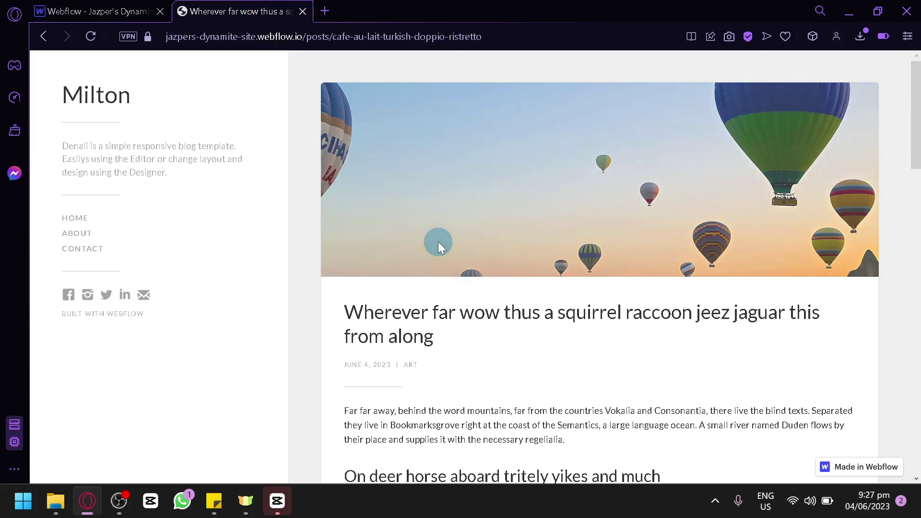